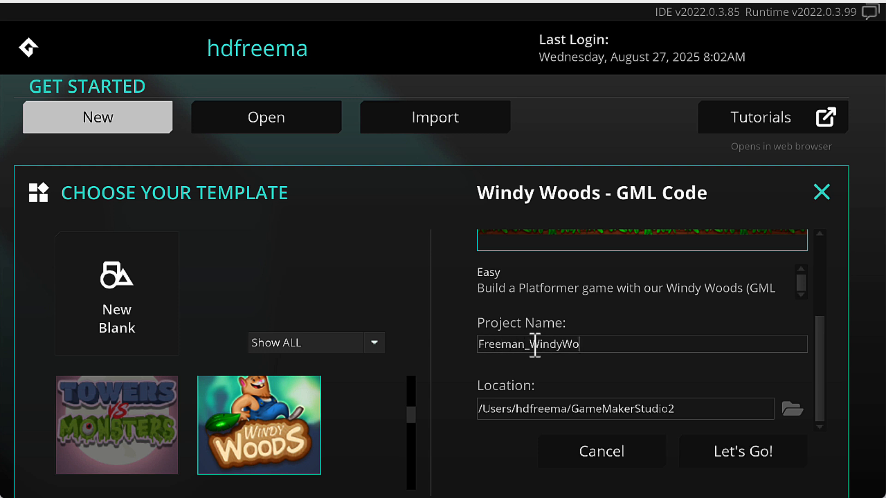
Create the Windy Woods GML Code project and run it, testing the player's movement to the right and left.
click(761, 457)
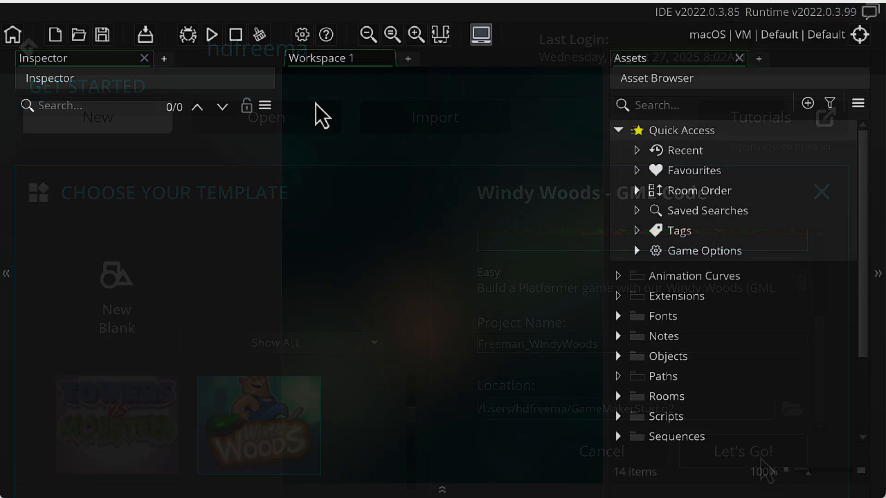
click(213, 37)
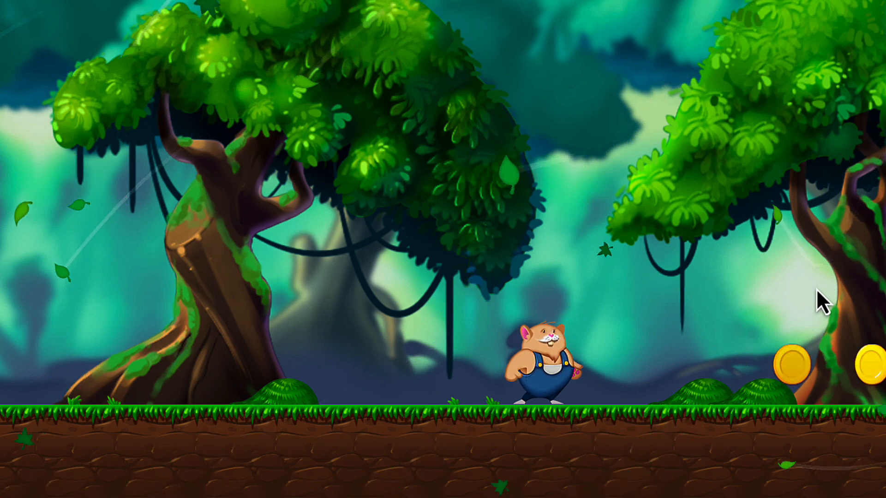
key(Right)
key(Left)
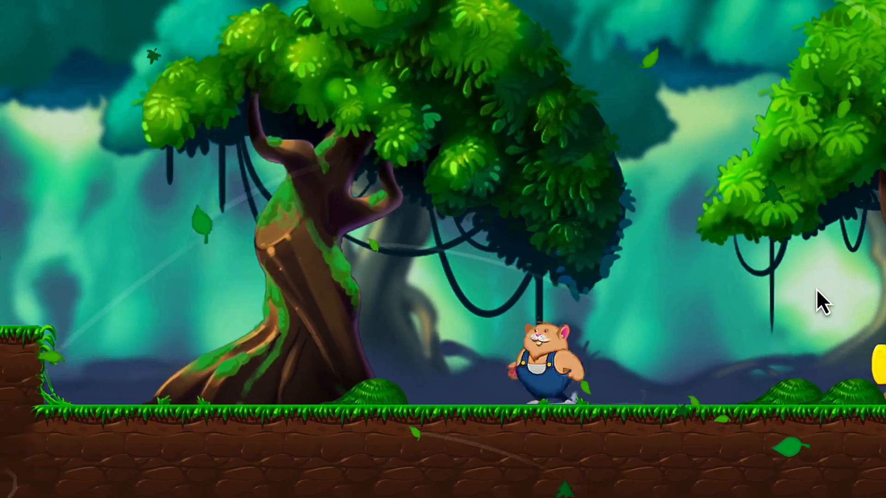
key(Right)
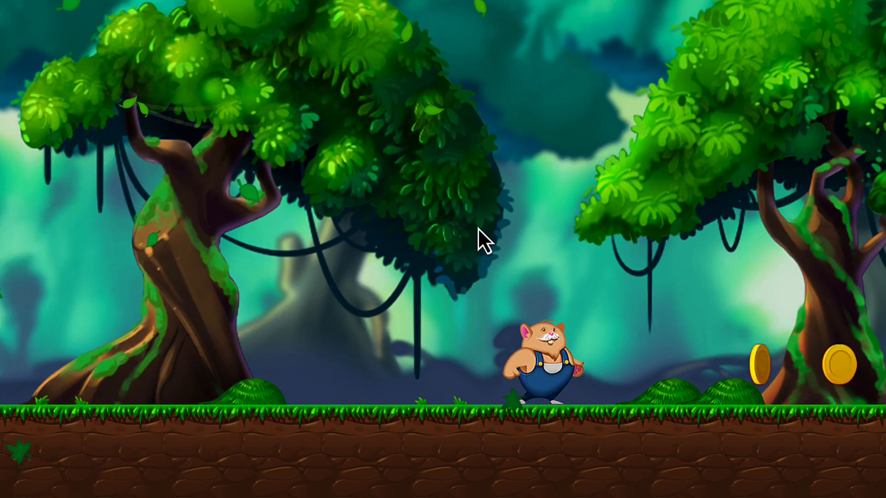
Browse the project's assets and expand the Player folder within Sprites.
scroll(649, 353, down, 2)
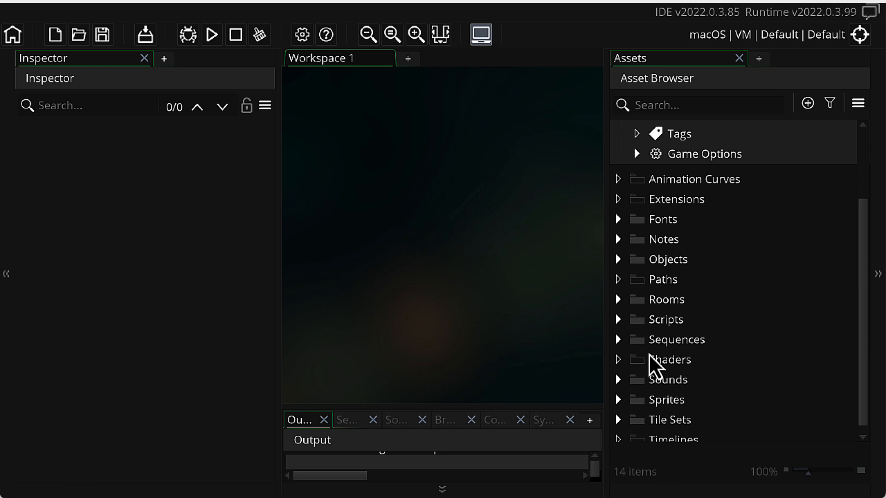
scroll(649, 354, up, 3)
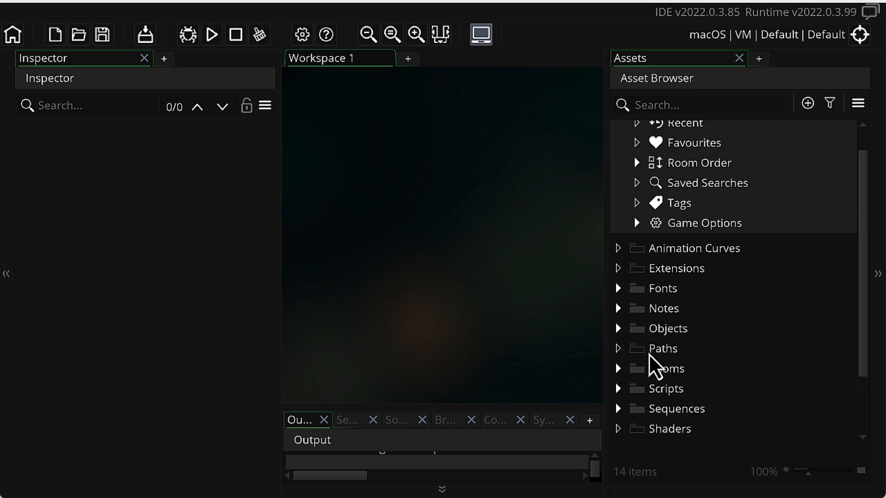
scroll(649, 354, down, 3)
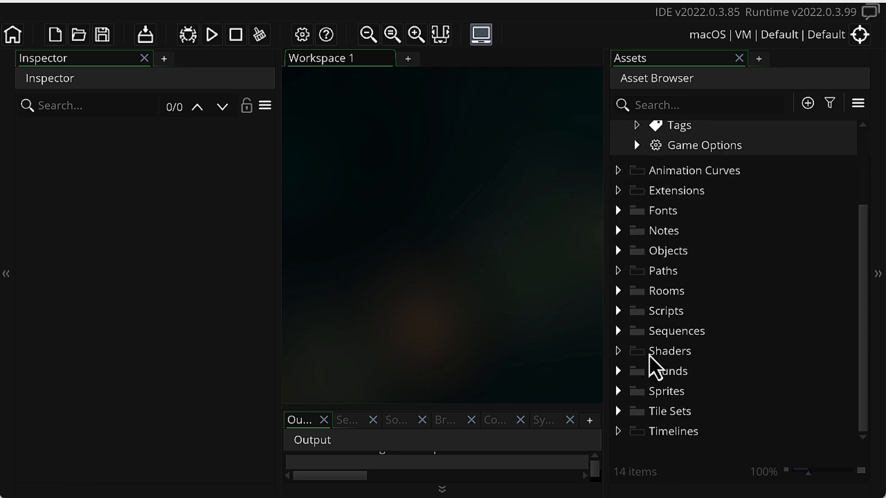
click(619, 392)
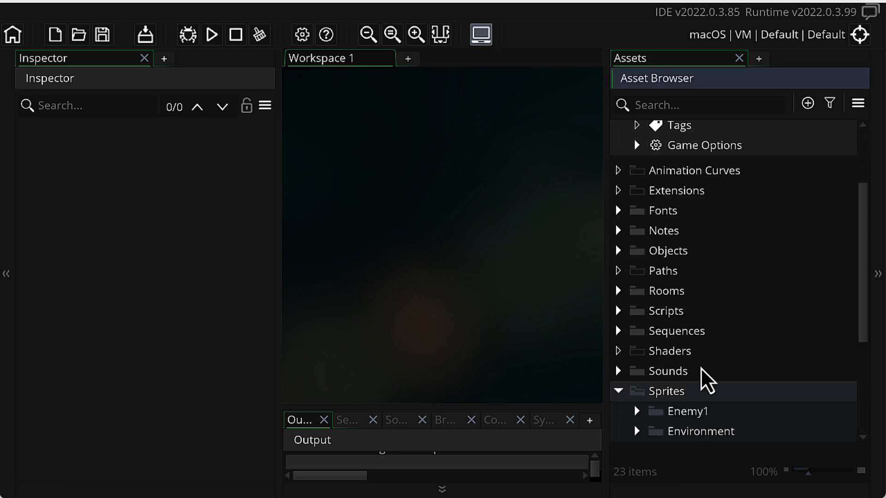
scroll(700, 367, down, 3)
scroll(700, 369, down, 1)
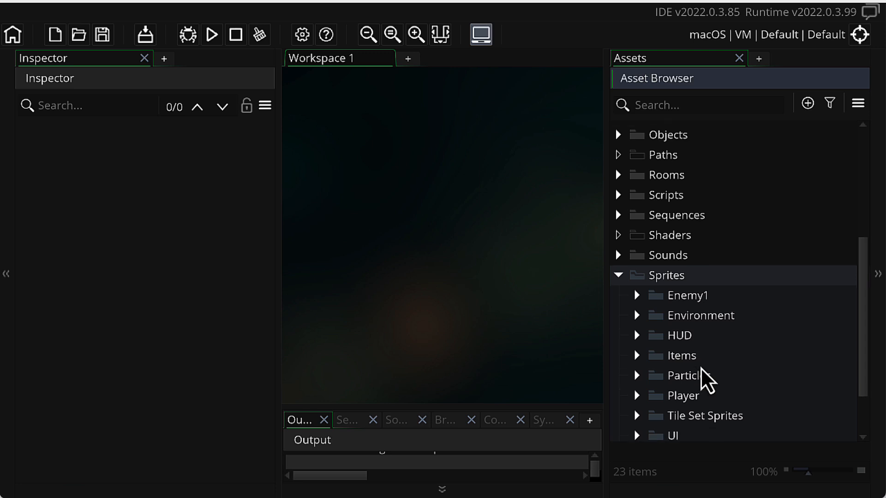
scroll(700, 368, down, 2)
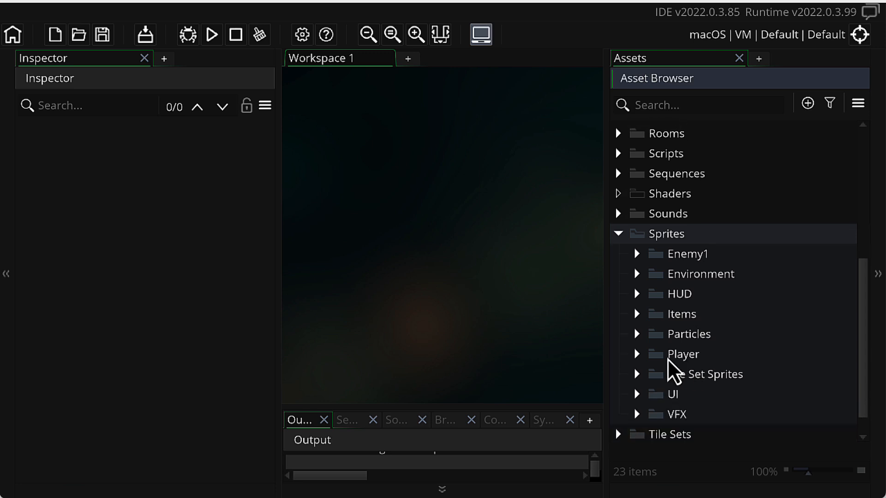
click(638, 356)
scroll(688, 365, down, 5)
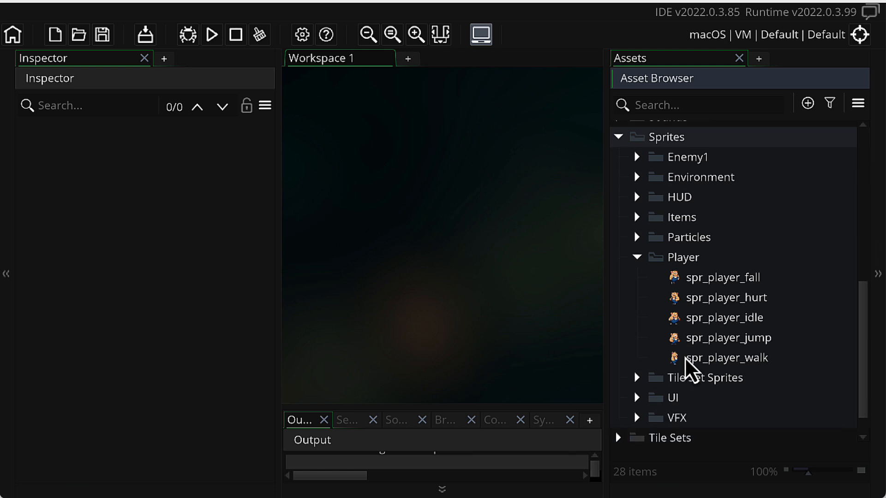
scroll(683, 280, down, 1)
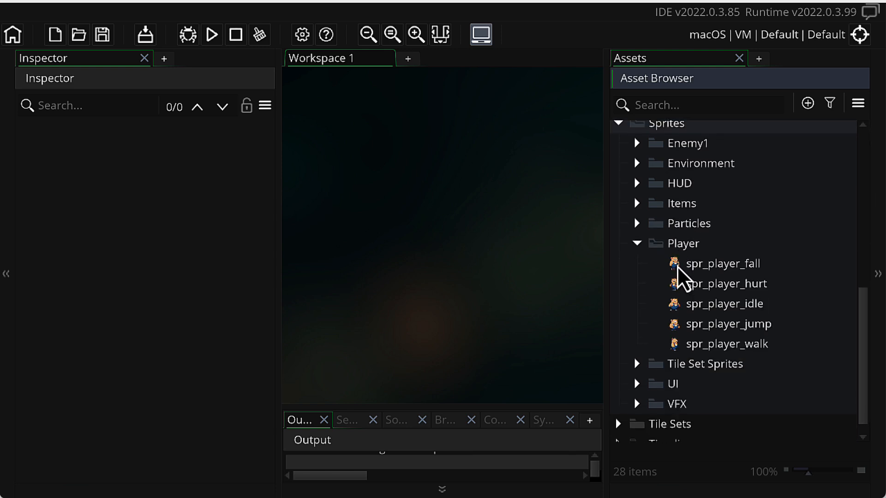
Open the spr_player_idle sprite for image editing.
click(720, 304)
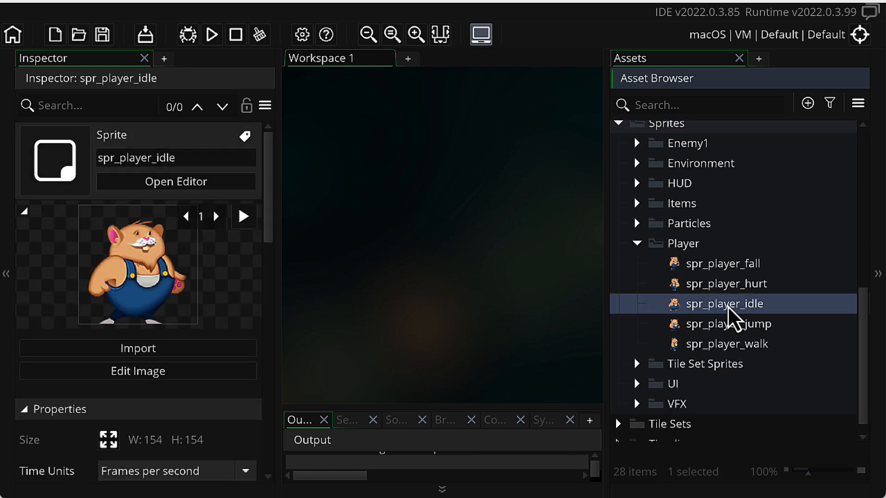
double_click(727, 306)
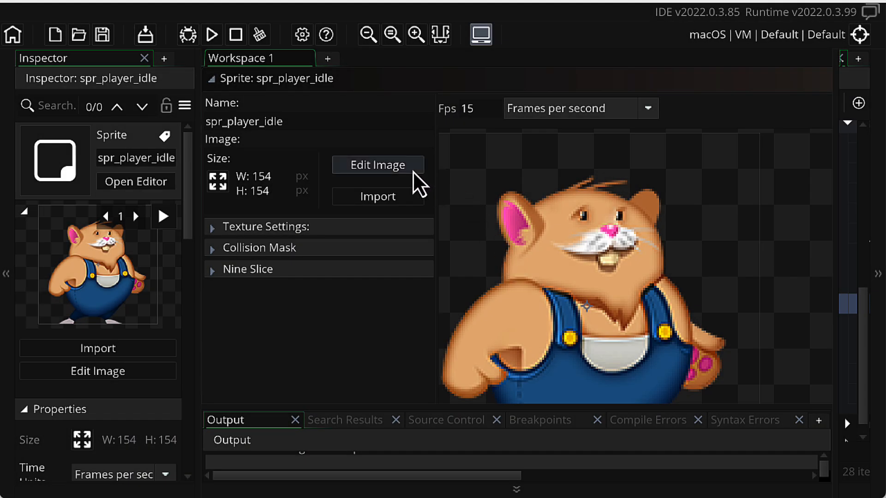
click(382, 167)
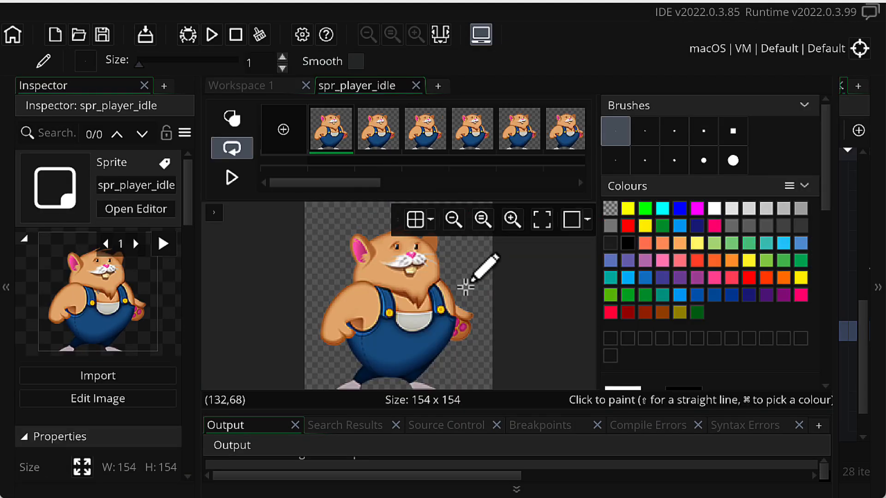
Examine the idle sprite's animation frames and its frame-rate and origin properties.
mouse_move(328, 182)
mouse_down()
mouse_move(482, 174)
mouse_move(329, 178)
mouse_up()
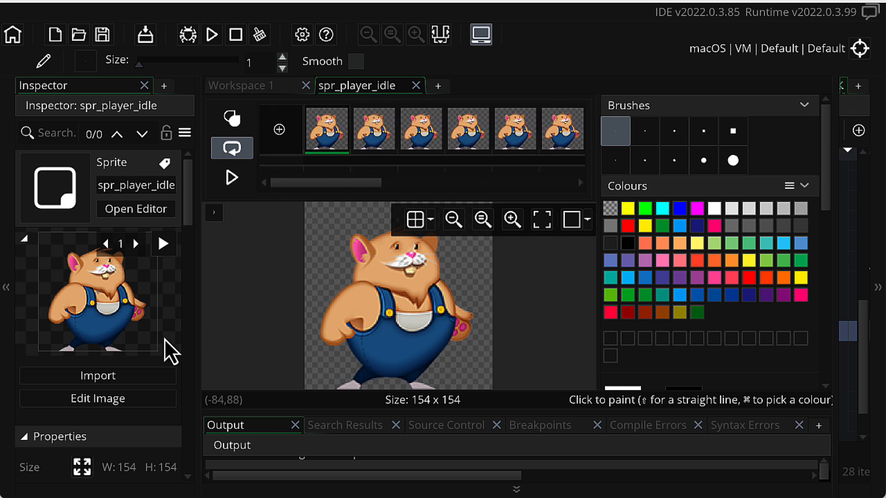
scroll(164, 338, down, 3)
scroll(156, 357, up, 1)
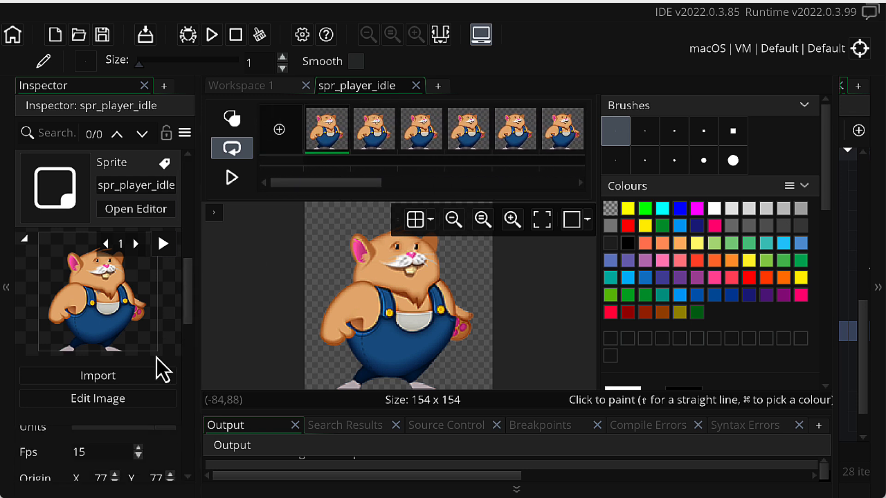
scroll(157, 357, up, 1)
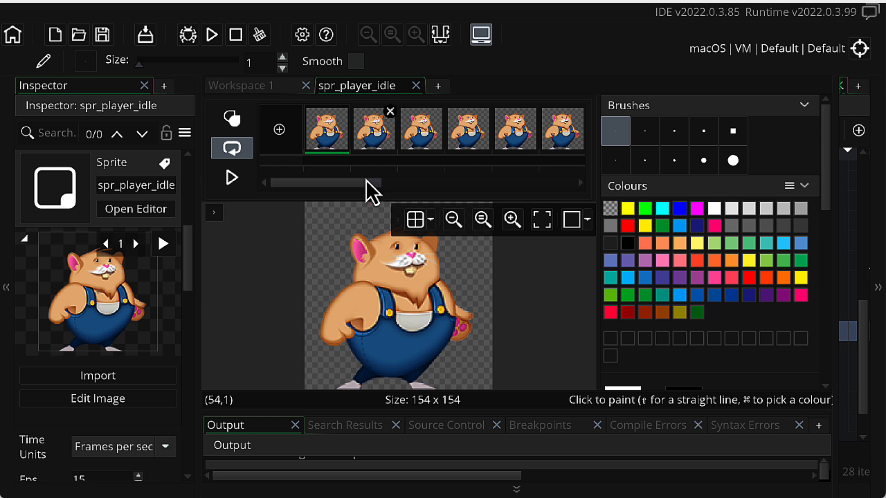
drag(350, 186, 406, 177)
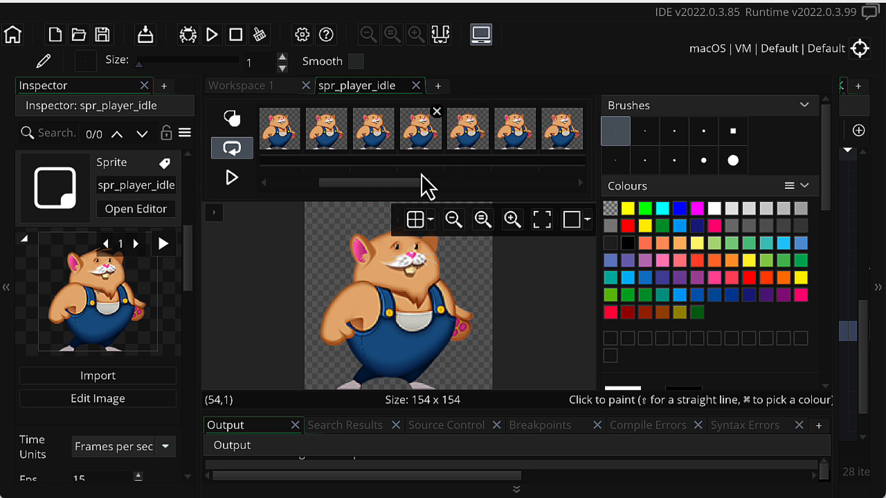
drag(410, 183, 365, 180)
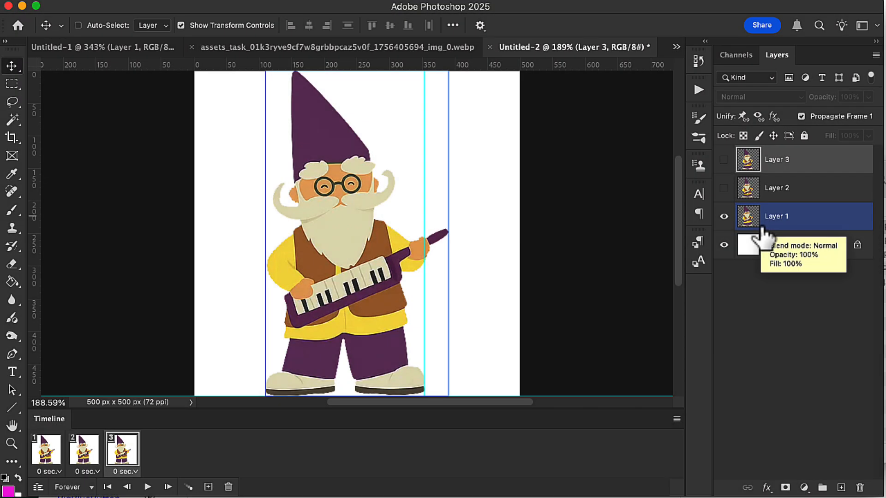
Switch to the Untitled-2 gnome animation in Photoshop and review Layer 1 in the first timeline frame.
super+click(752, 219)
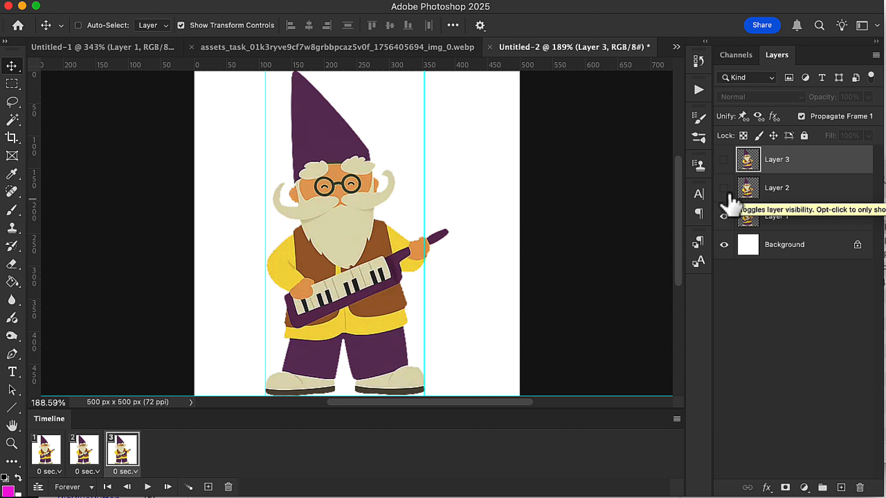
click(777, 218)
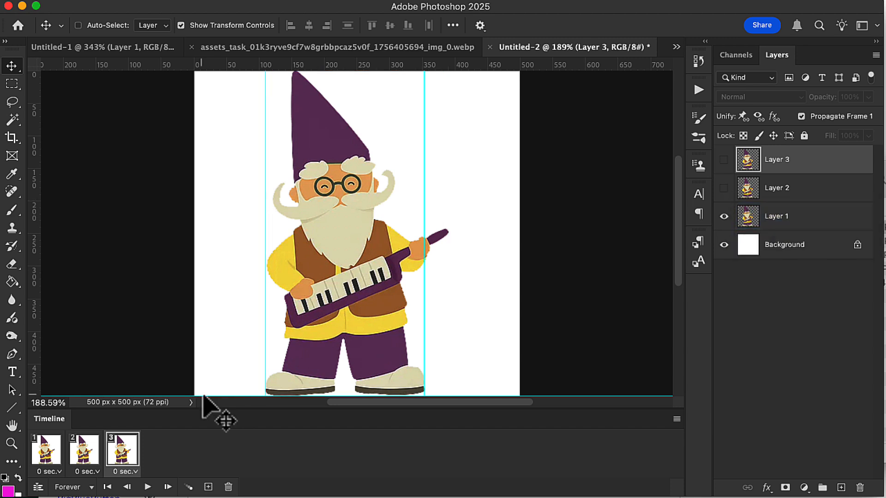
click(46, 455)
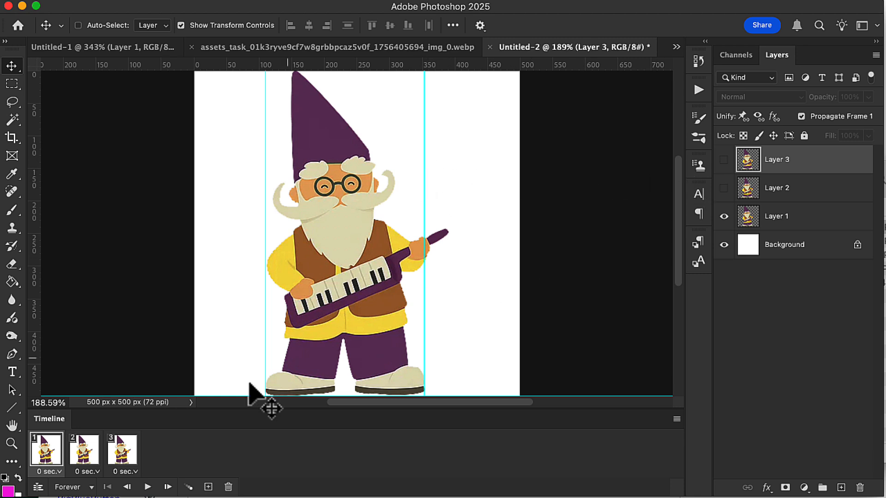
Make the second timeline frame show Layer 2 and hide Layer 3.
click(84, 448)
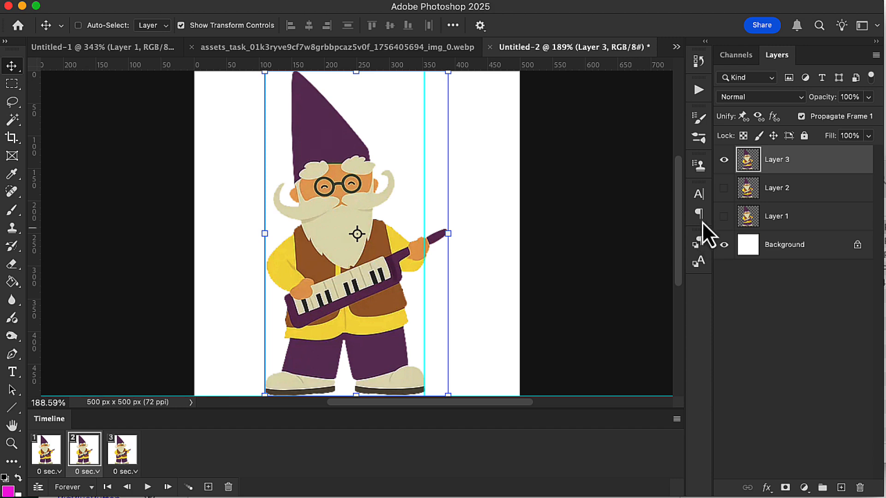
click(724, 188)
click(724, 160)
click(767, 190)
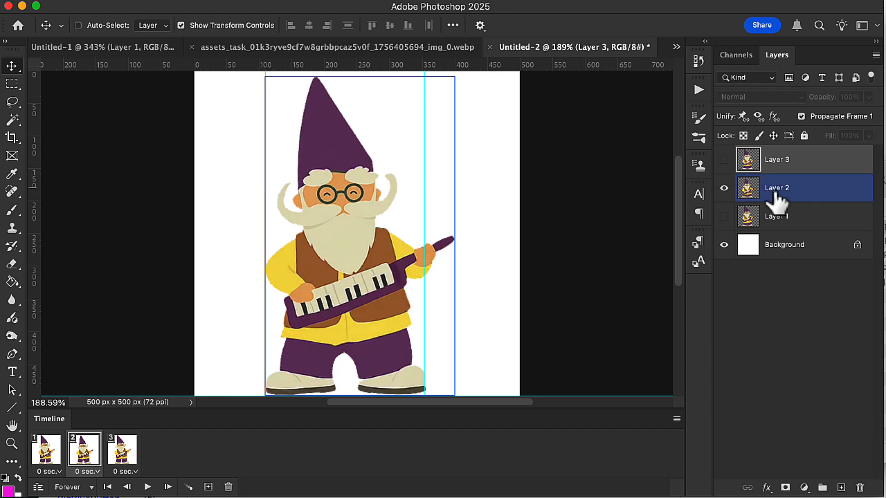
Compare the gnome's poses in the first and second timeline frames.
click(44, 453)
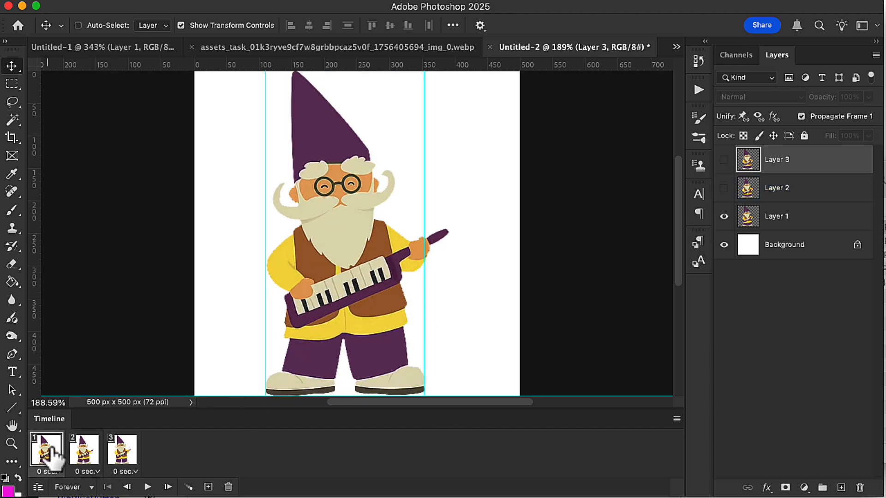
click(76, 452)
click(44, 452)
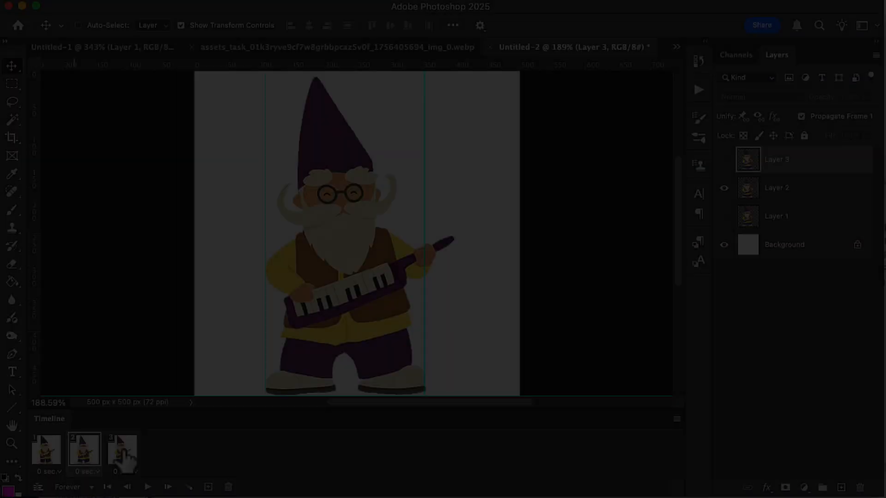
Make the third timeline frame show Layer 3 and hide Layer 1.
click(123, 452)
click(724, 160)
click(724, 217)
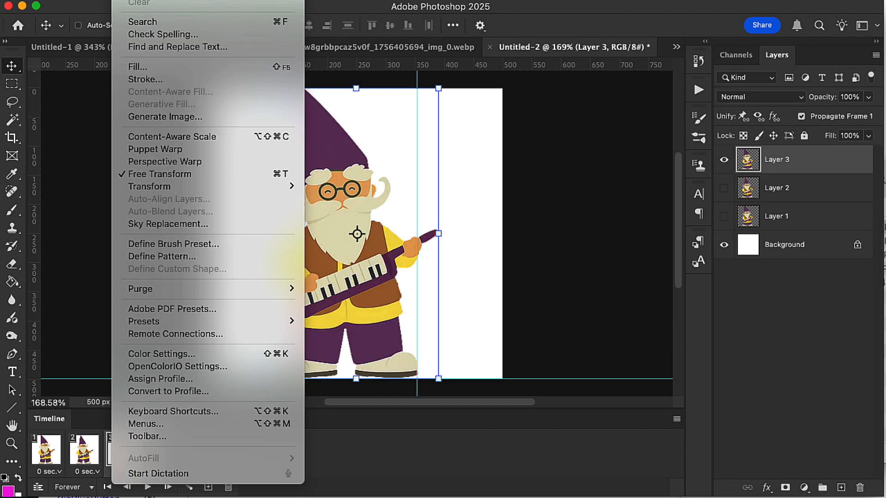
Start Puppet Warp on Layer 3 and place three anchor pins along the sole of each of the gnome's shoes.
click(148, 150)
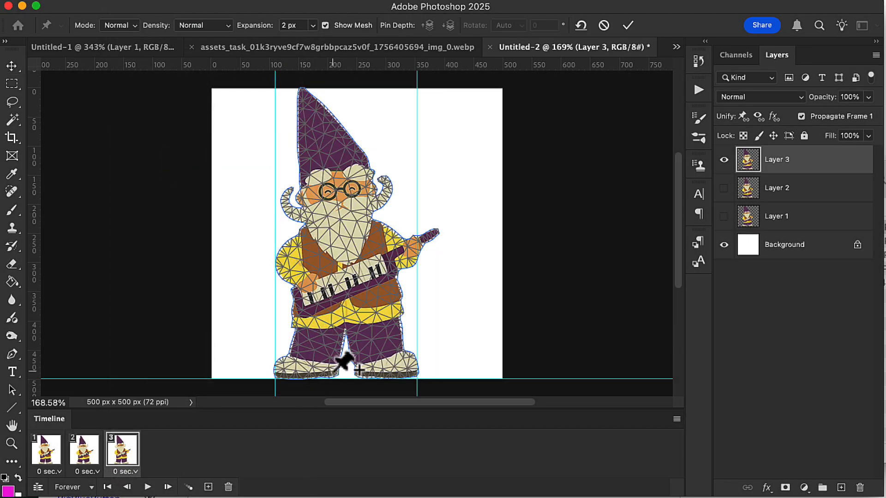
click(341, 361)
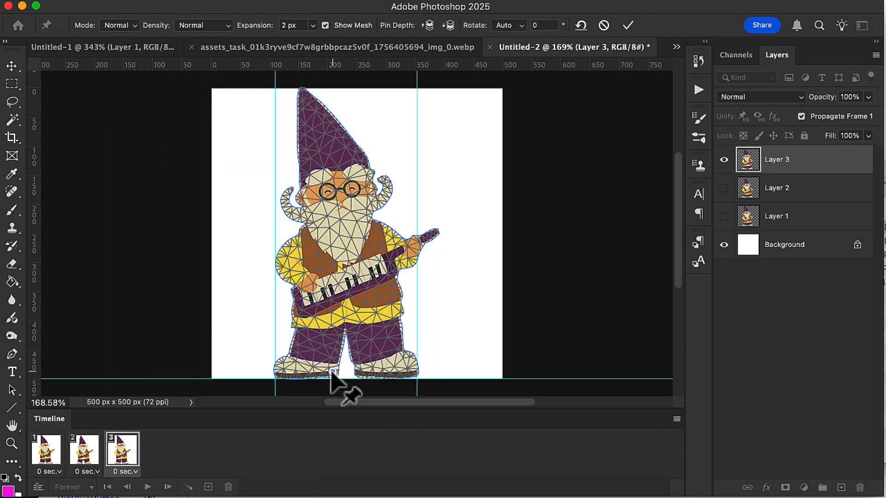
click(303, 380)
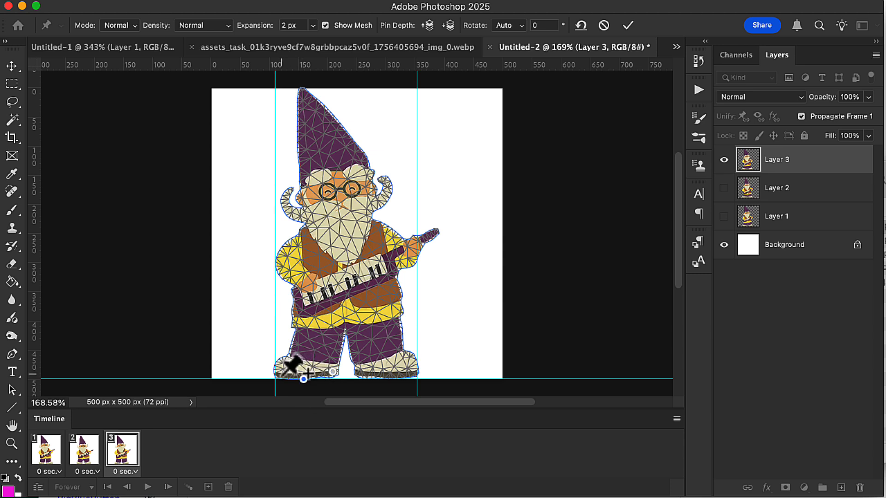
click(280, 370)
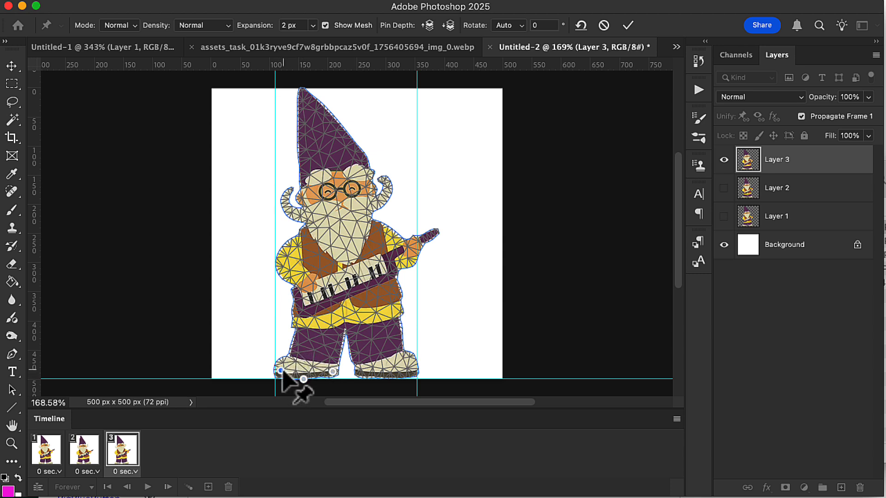
click(363, 370)
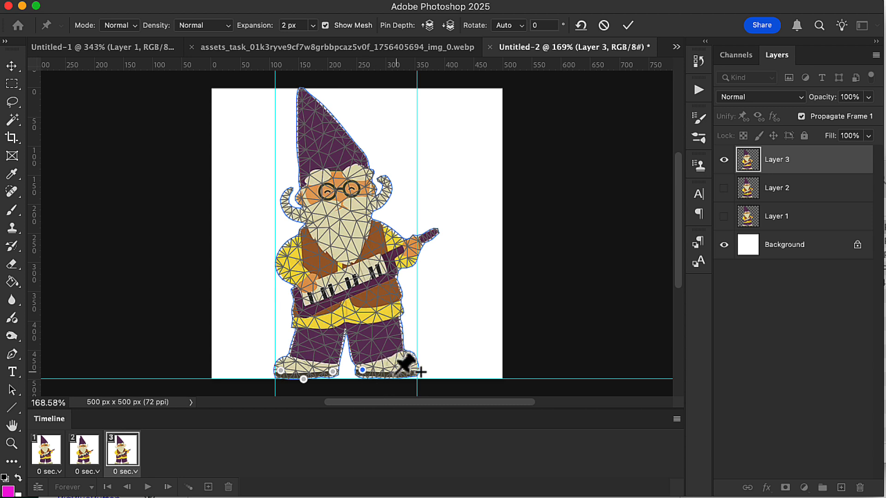
click(390, 371)
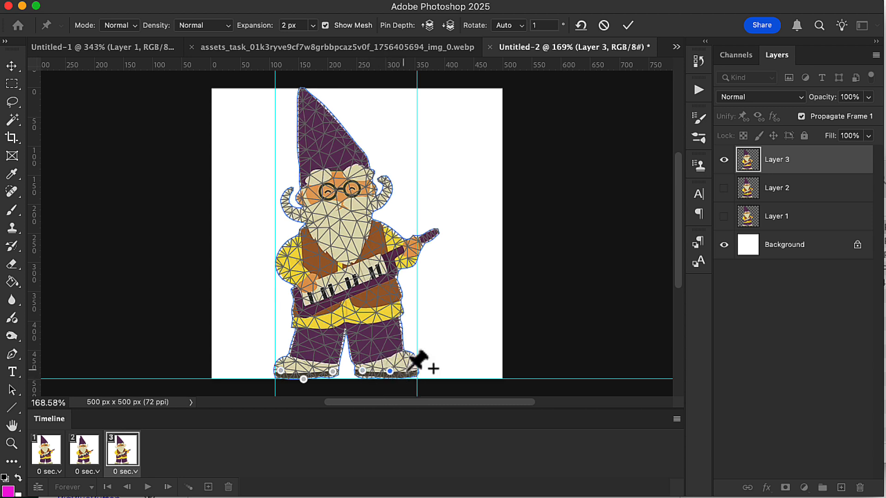
click(417, 370)
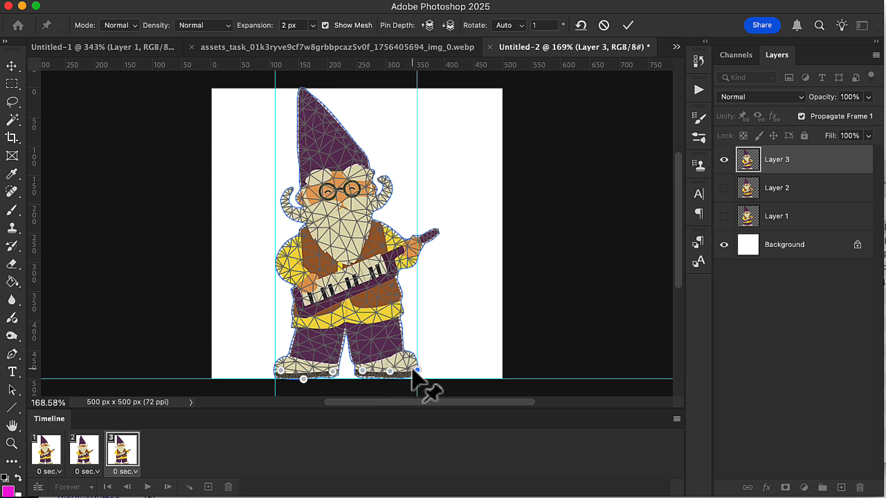
Add Puppet Warp pins at the crotch and on both trouser legs, raise the hips slightly and shift both legs inward.
click(345, 322)
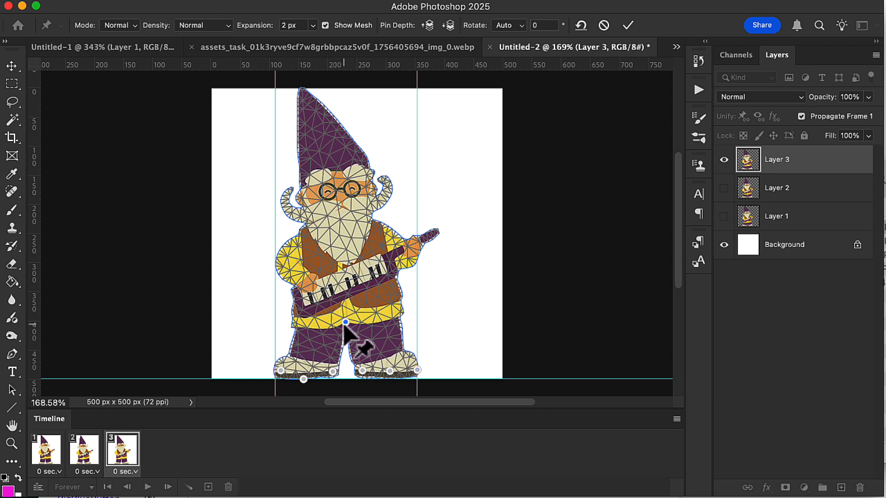
click(317, 341)
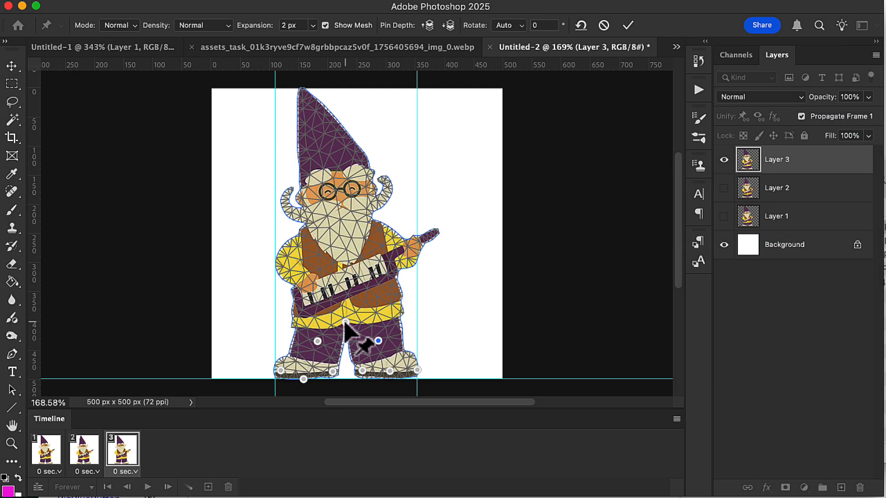
drag(345, 322, 345, 314)
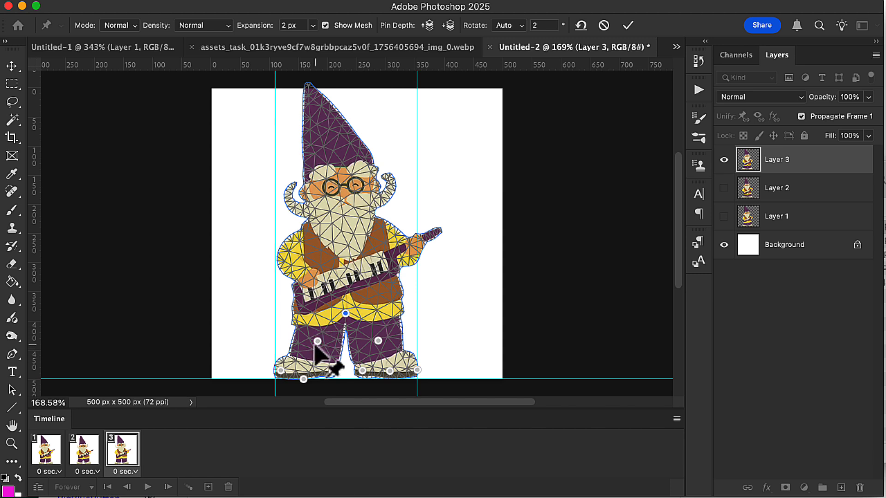
drag(317, 343, 322, 344)
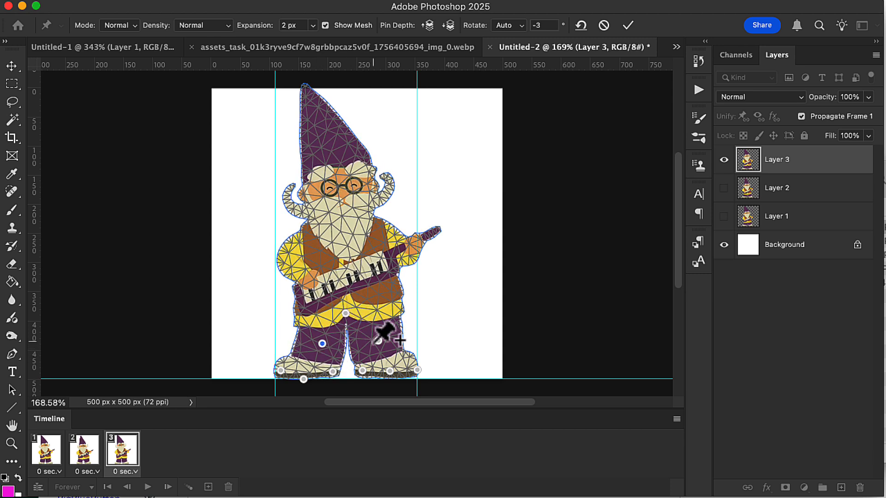
drag(378, 341, 369, 342)
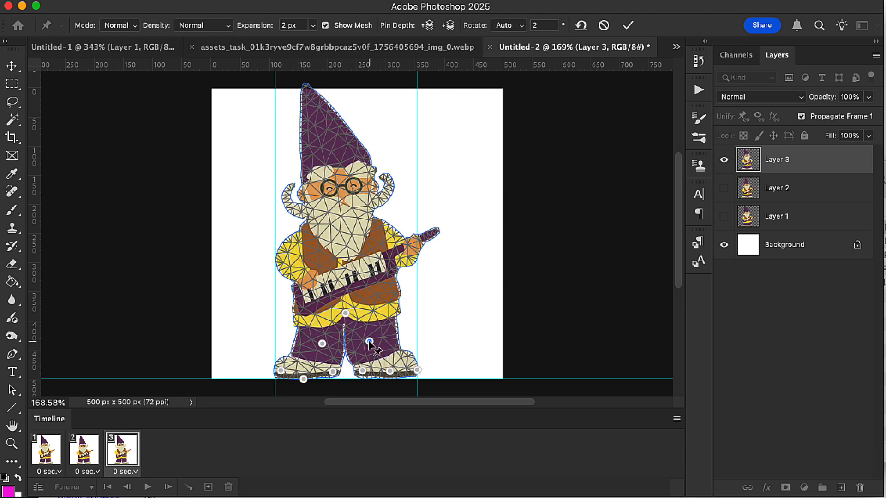
Pin the gnome's lower beard and both arms, raise the beard pin slightly and pull both arms in toward the body.
click(342, 242)
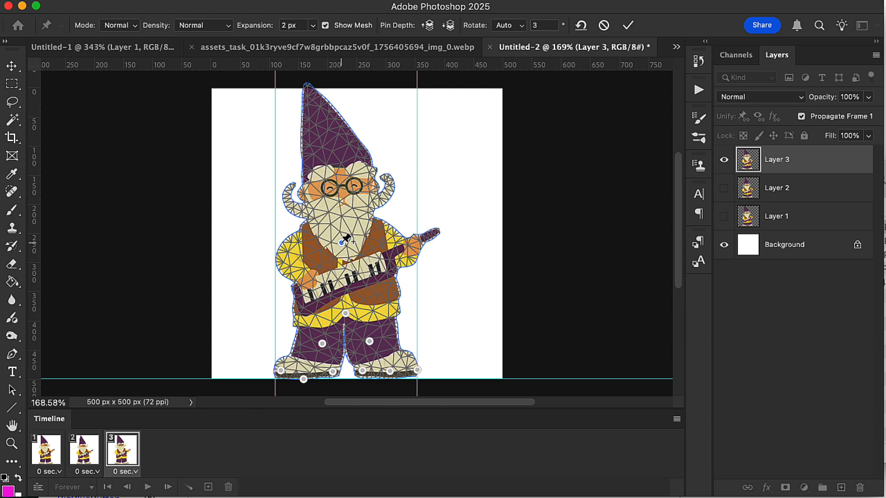
drag(343, 242, 342, 239)
click(287, 260)
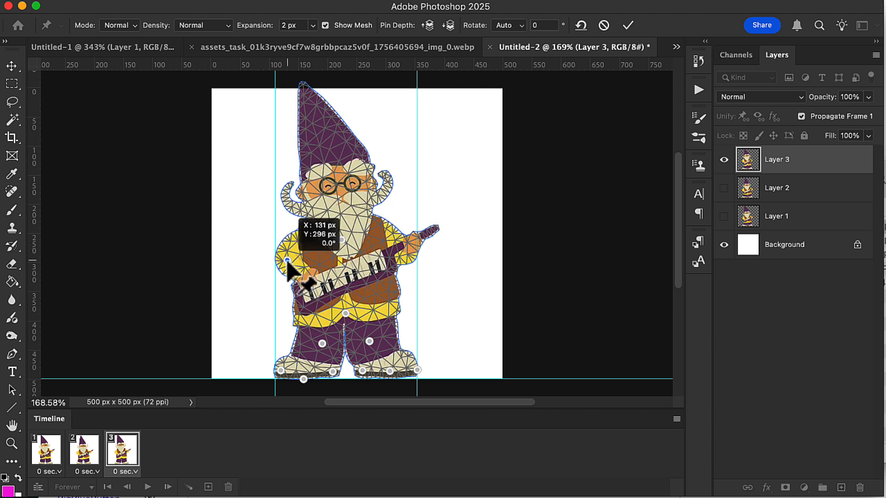
drag(287, 260, 292, 259)
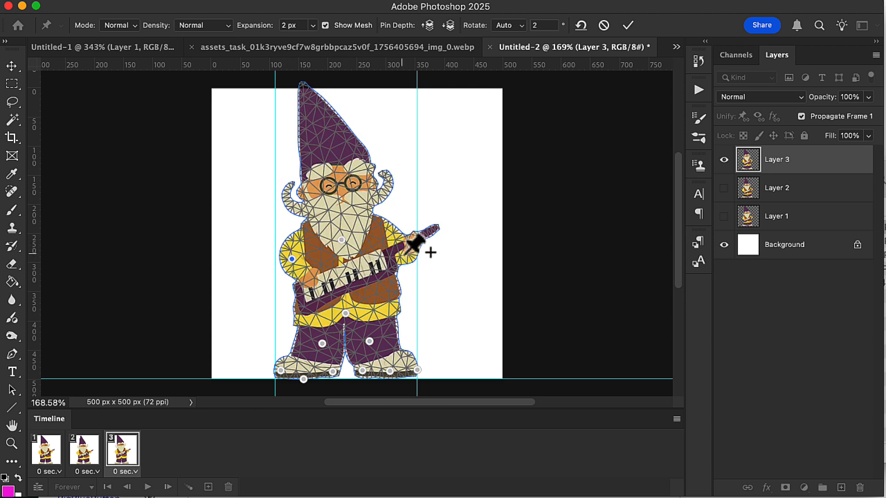
click(408, 251)
drag(408, 251, 402, 253)
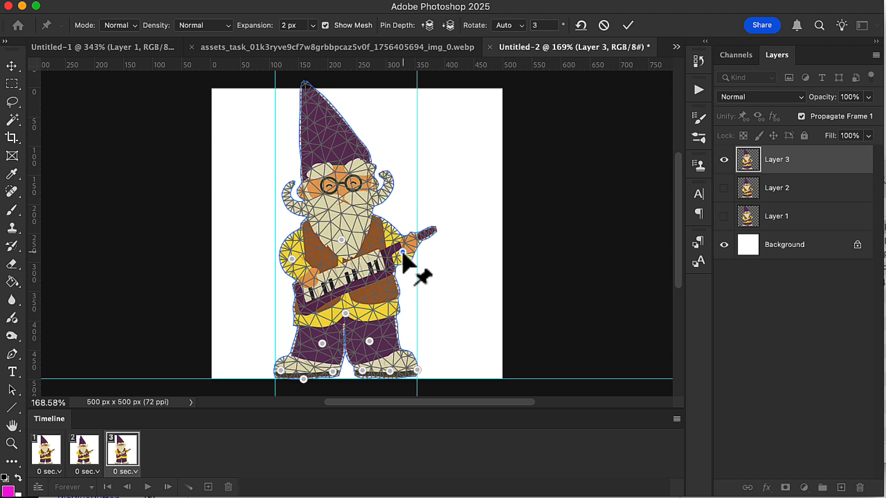
Pin the gnome's face and both moustache bases, and spread the two curled moustache tips outward.
click(340, 201)
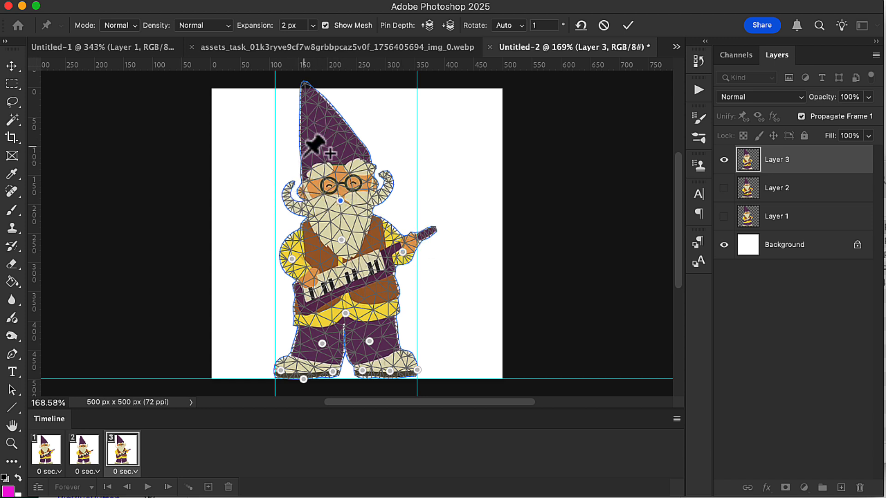
click(300, 210)
click(374, 199)
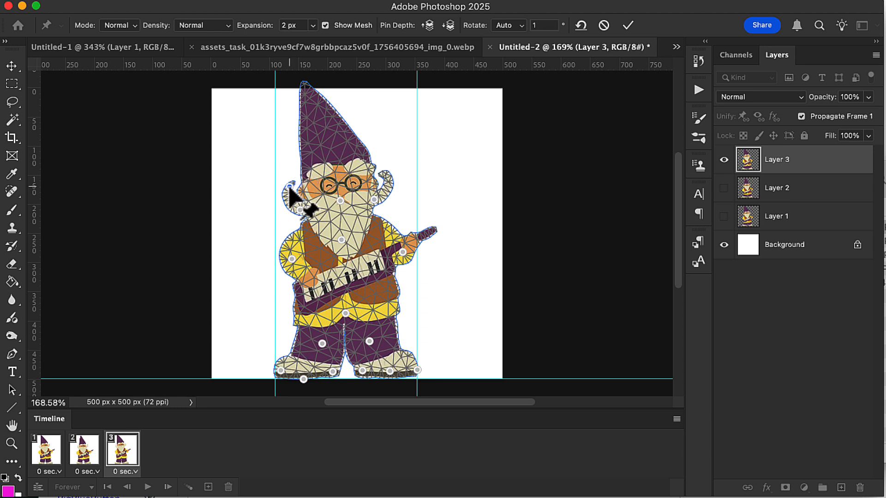
drag(290, 187, 284, 186)
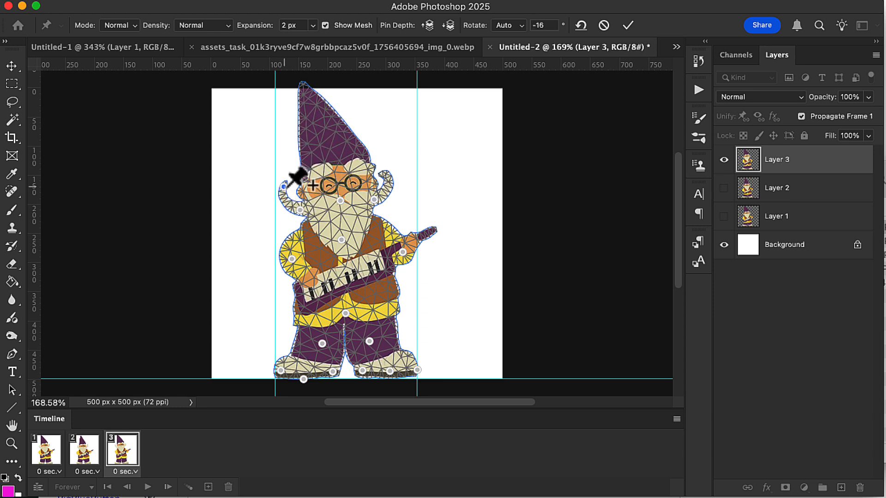
click(387, 176)
drag(387, 176, 395, 179)
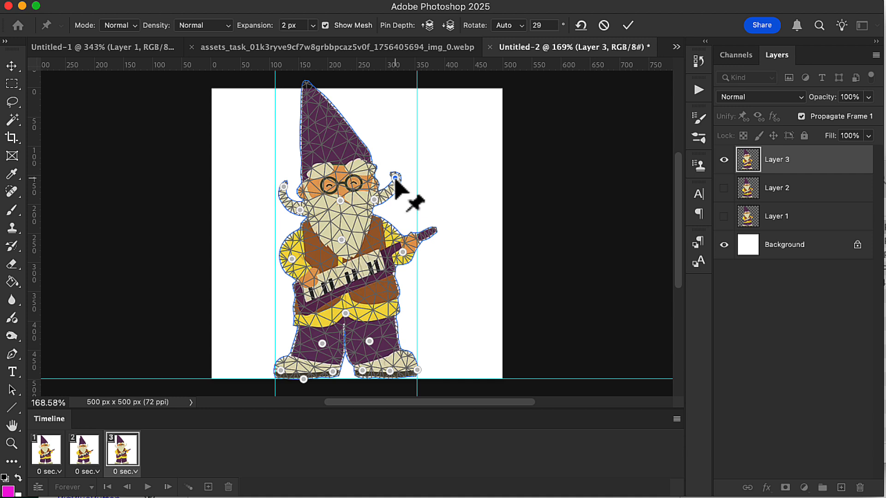
drag(285, 188, 280, 191)
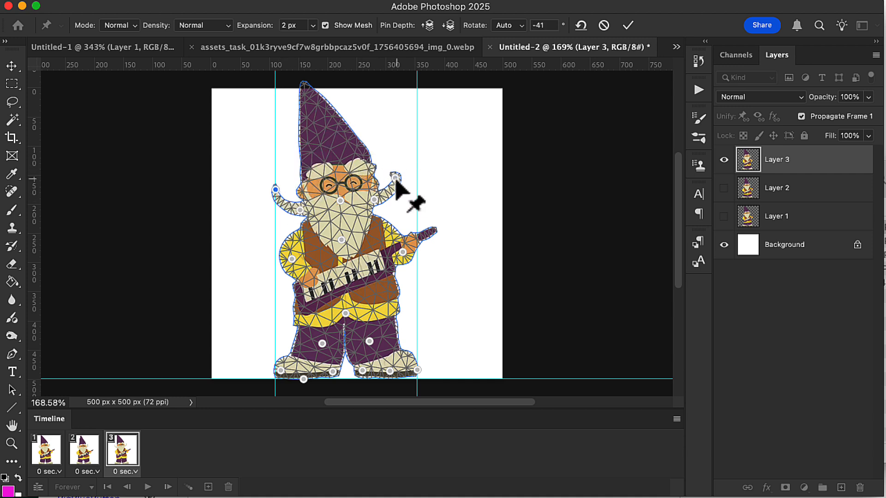
drag(395, 178, 400, 179)
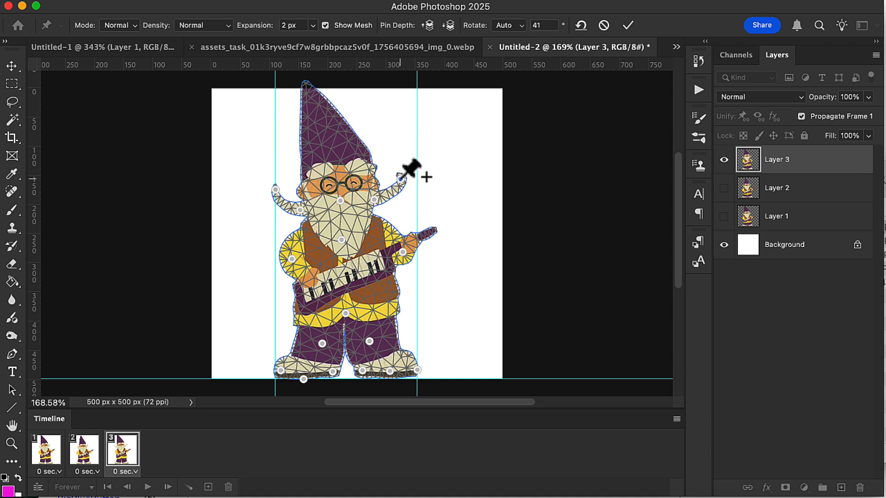
Anchor the hat's base with a pin, bend its tip down to the left and apply the Puppet Warp.
click(336, 149)
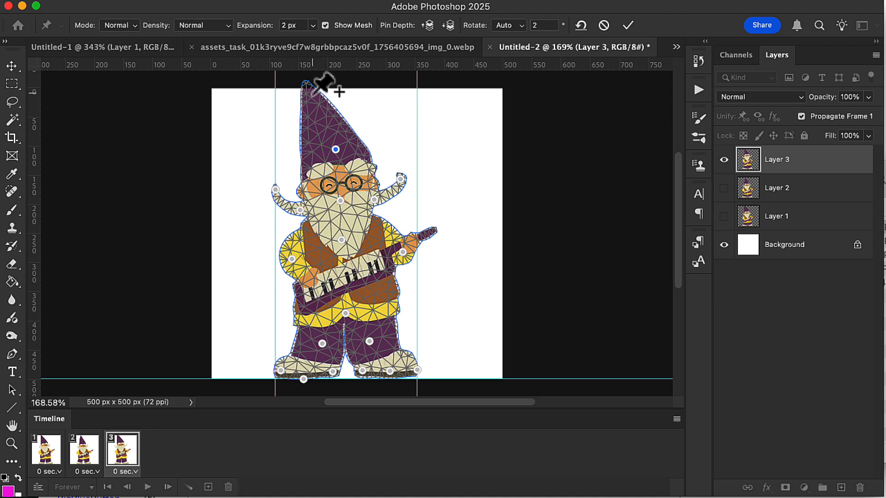
drag(316, 92, 303, 99)
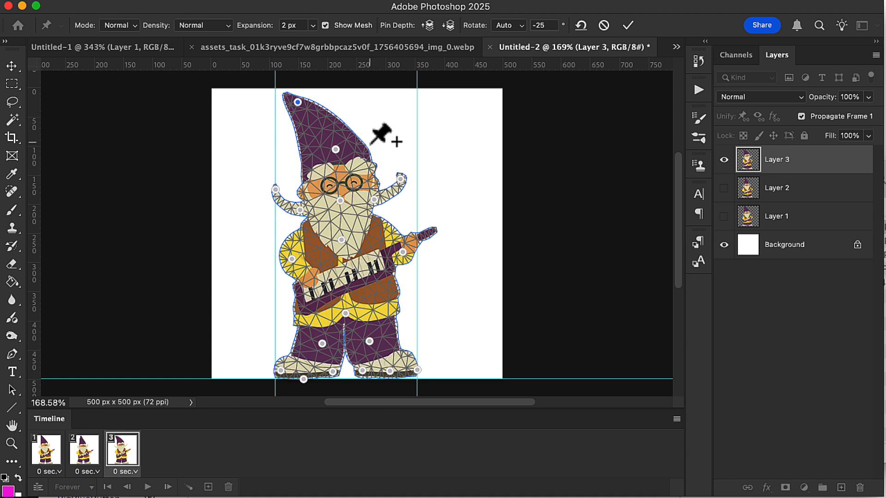
key(Return)
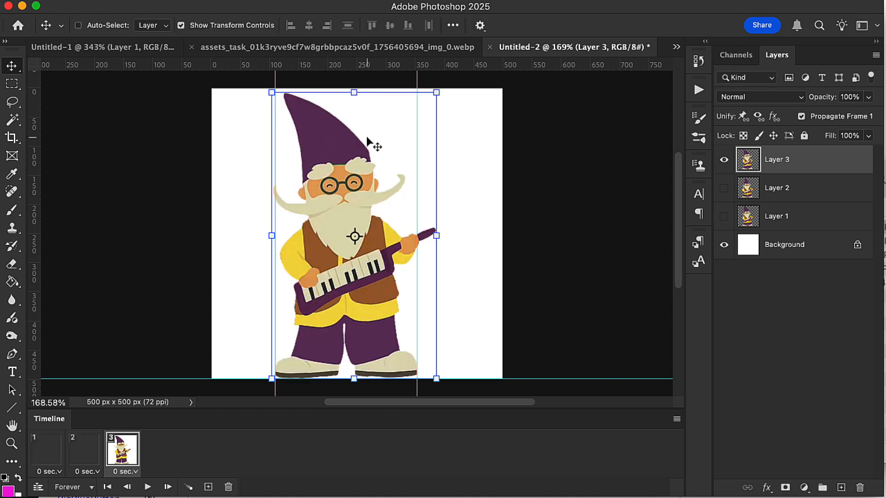
Compare the gnome's poses across the three timeline frames.
click(47, 450)
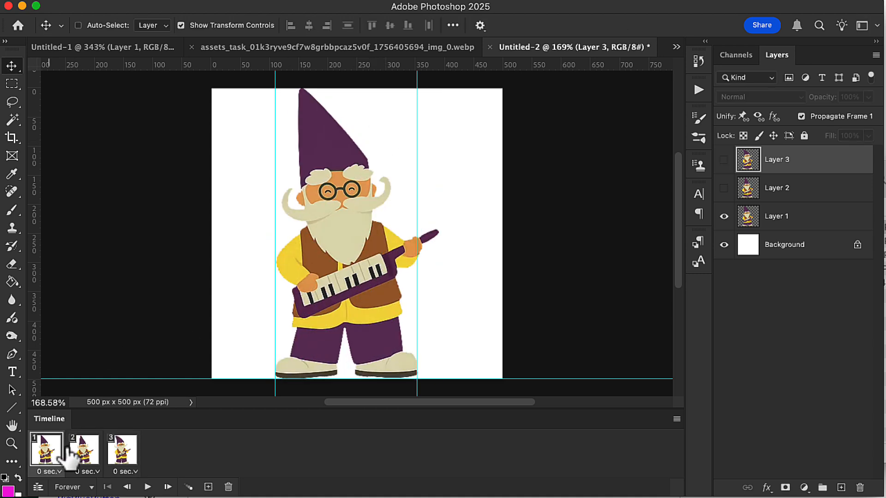
click(87, 453)
click(118, 454)
click(46, 449)
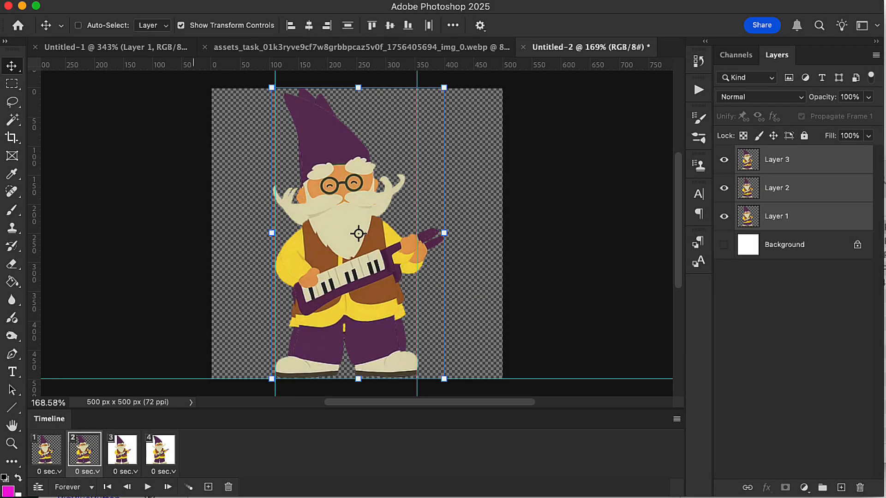
Save the document as spr_gnome_idle_500.psd in the Downloads folder in Photoshop format.
click(102, 1)
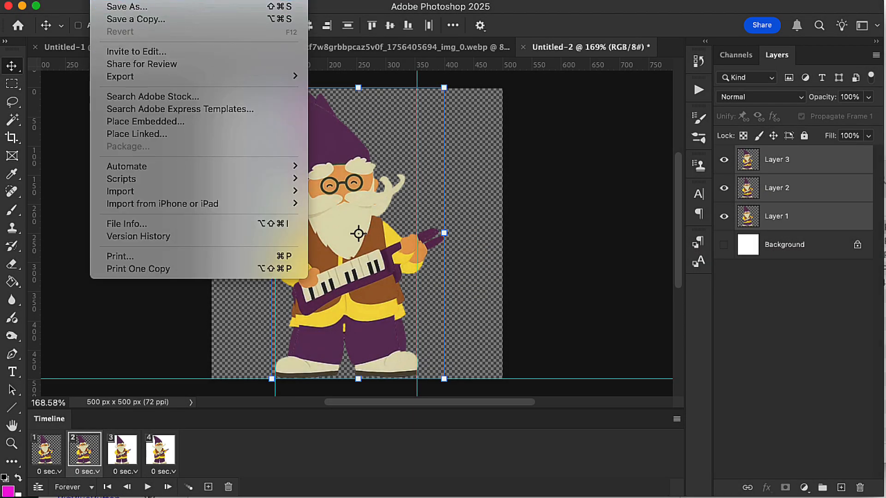
key(Escape)
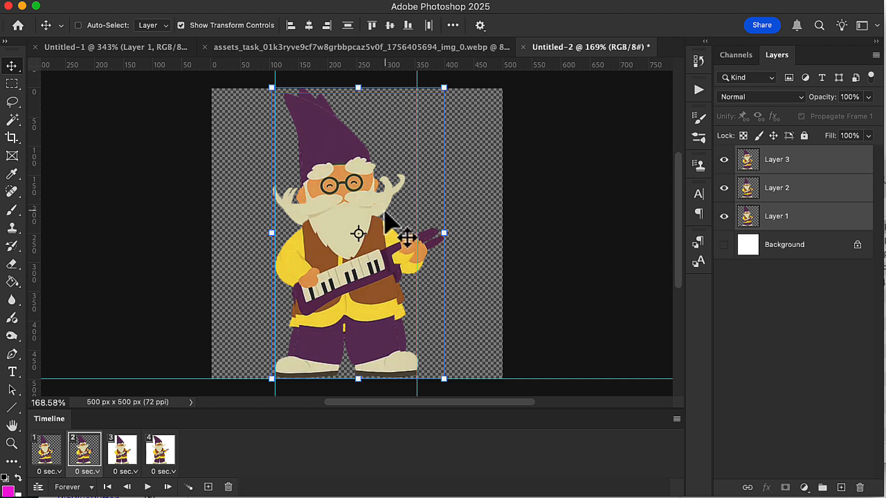
click(102, 1)
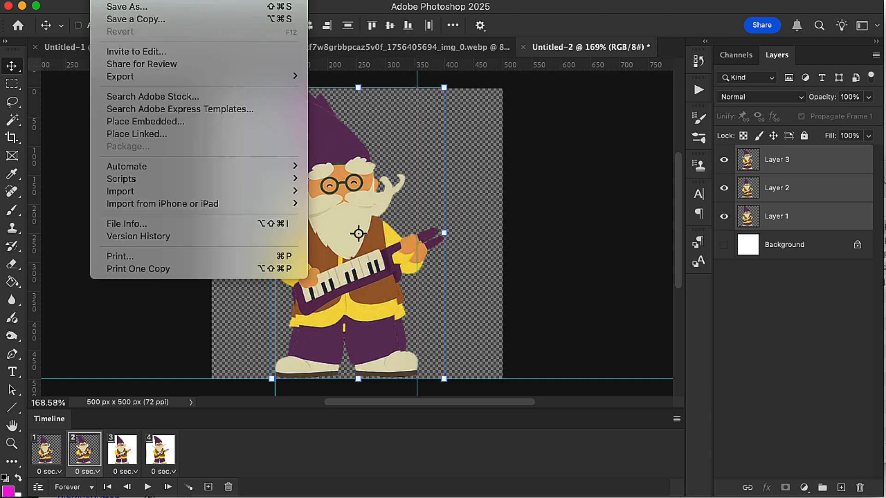
click(127, 5)
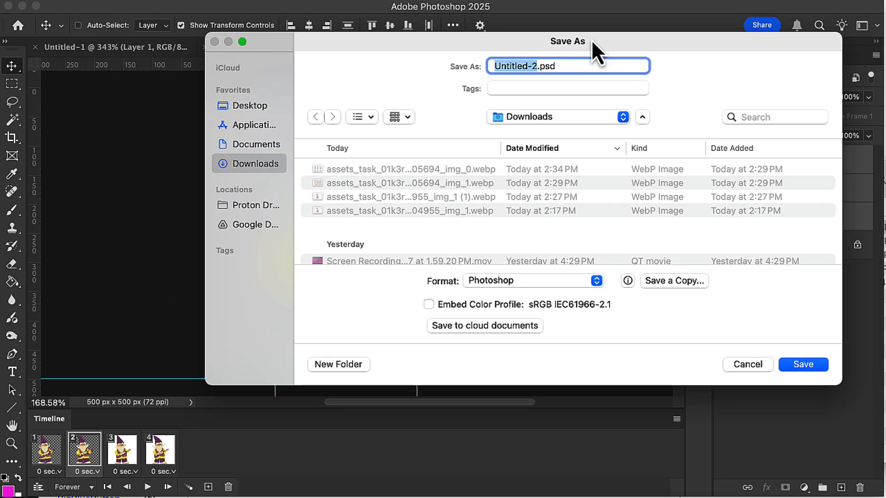
text(gnome)
key(BackSpace)
key(BackSpace)
key(BackSpace)
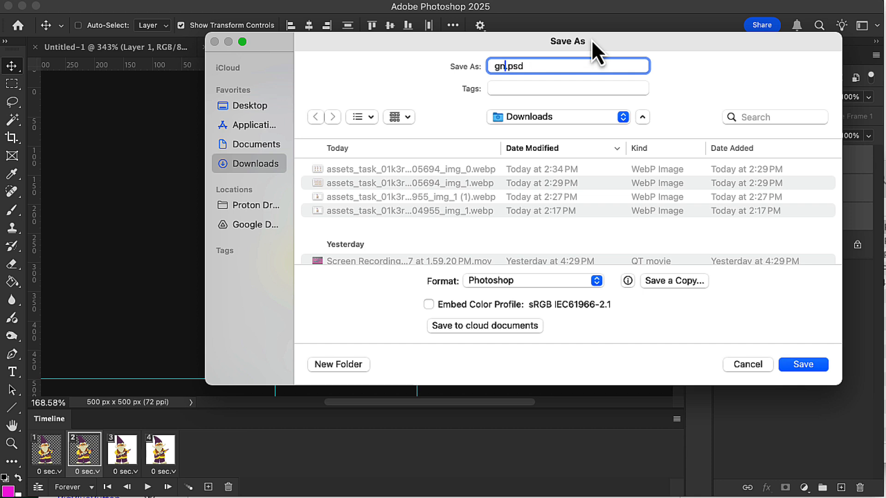
text(ome_idle_500)
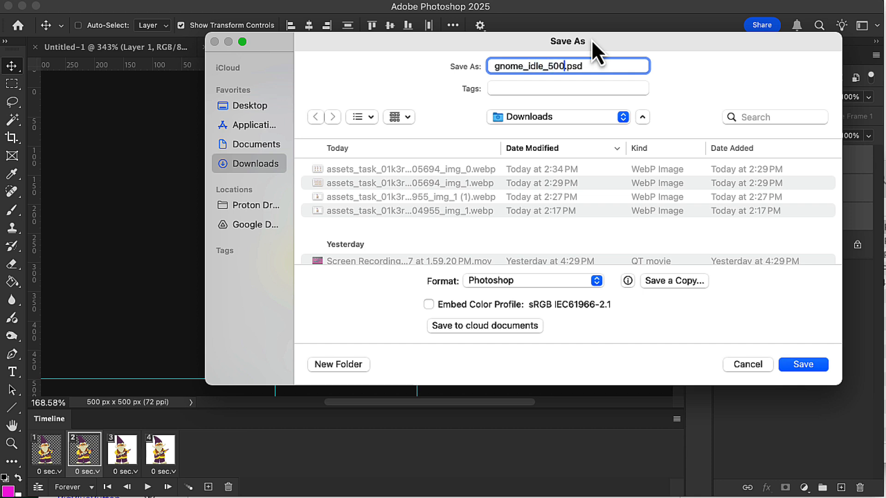
click(492, 66)
text(sp)
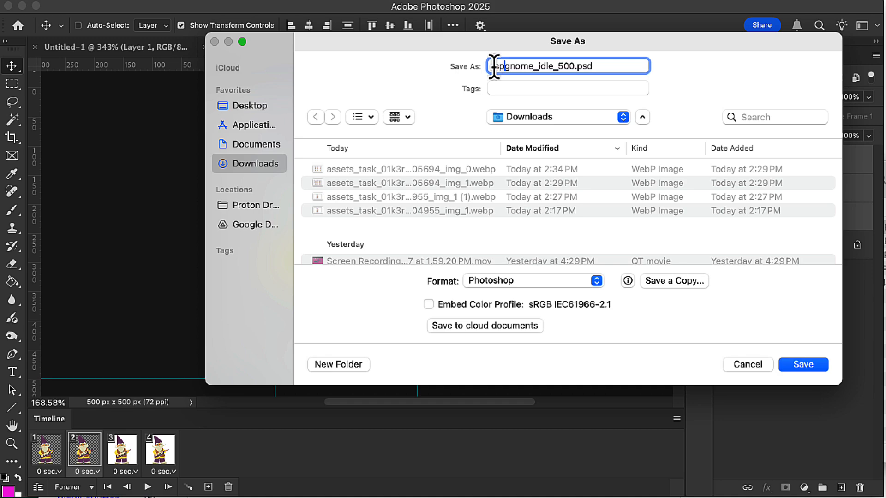
text(r_)
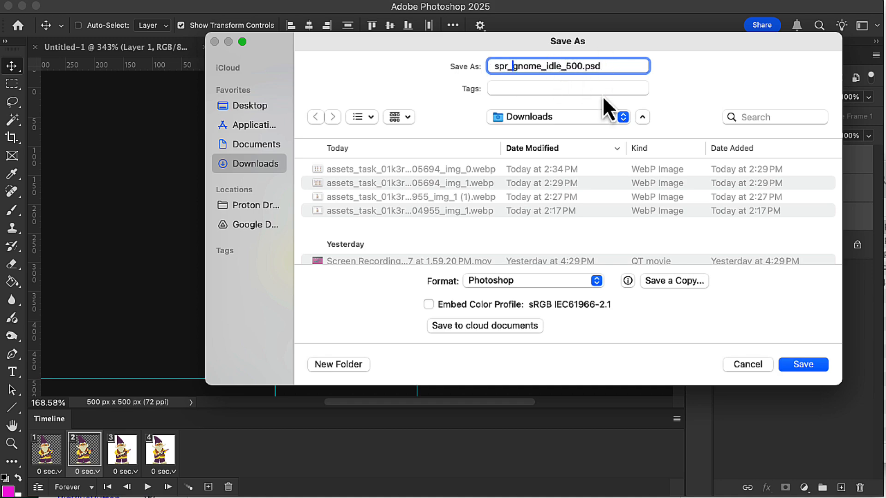
key(Return)
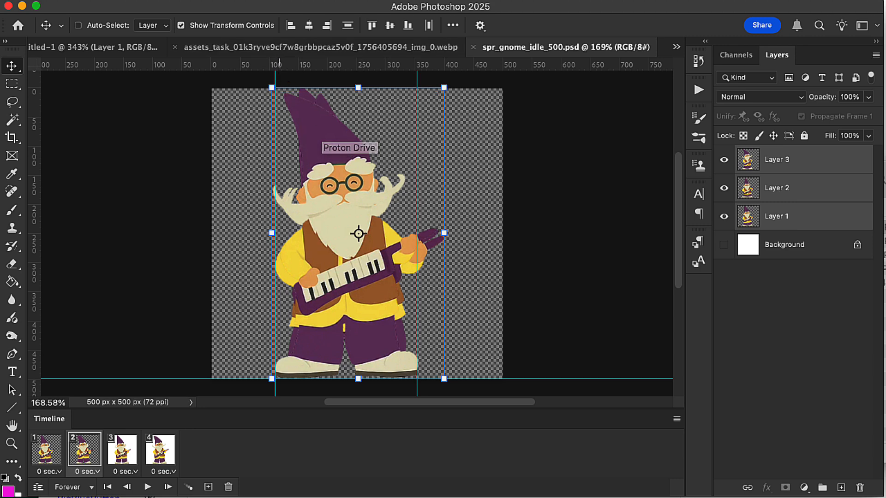
Switch to the 2.8 Exercise - Idle Animations page in the browser and check the required sprite size.
click(106, 0)
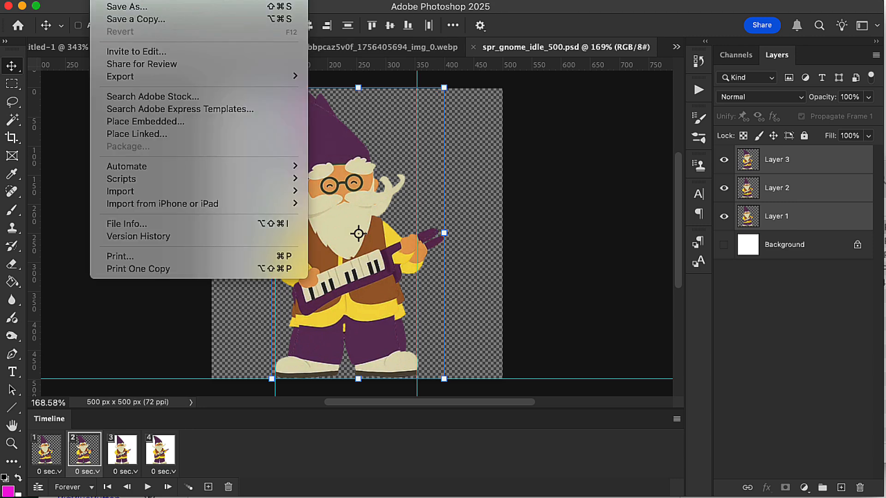
key(Escape)
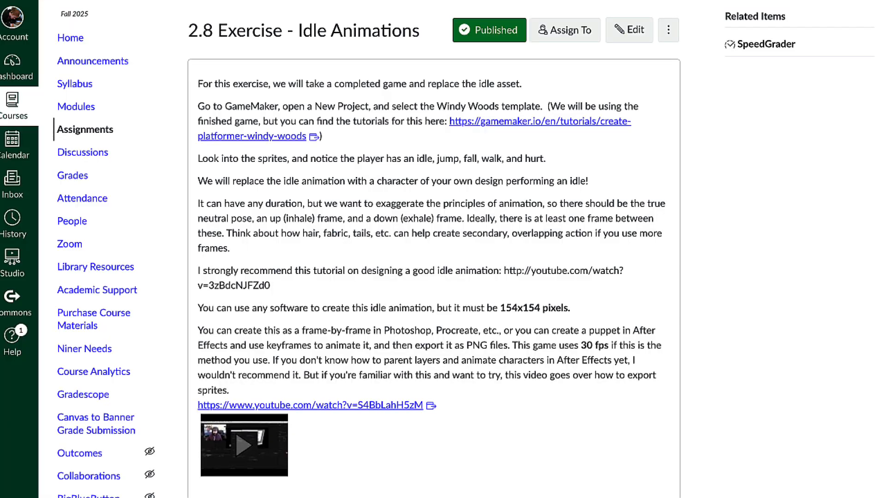
drag(498, 308, 556, 308)
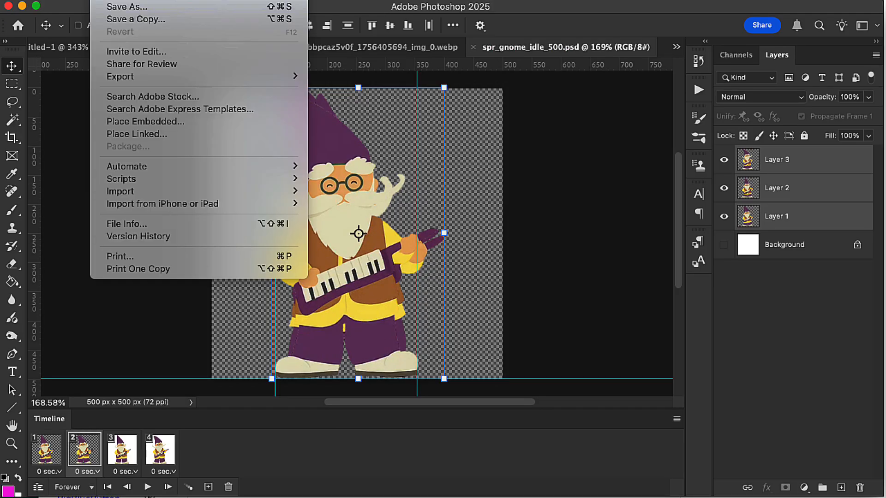
Return to Photoshop and resize the whole image to 154 × 154 pixels.
mouse_move(161, 0)
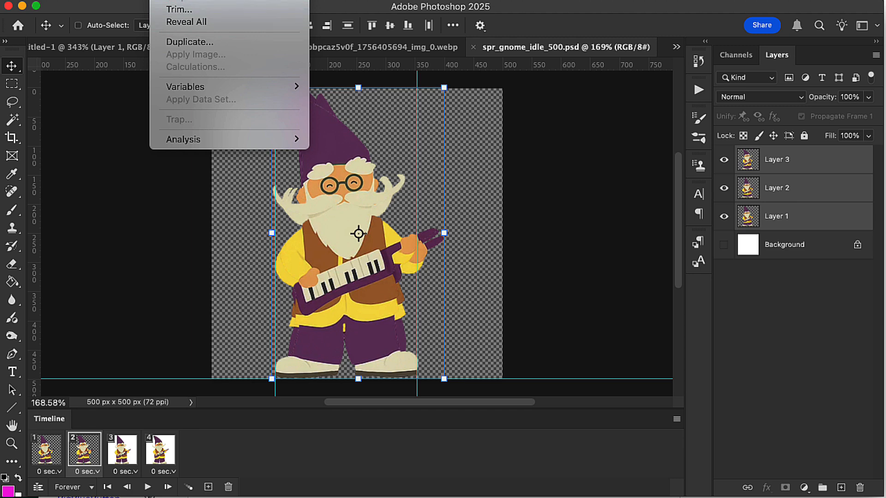
click(242, 0)
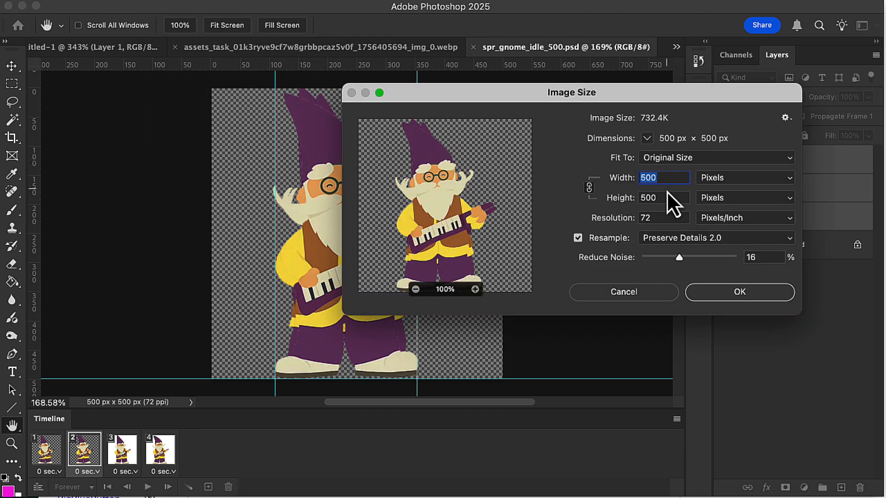
text(154)
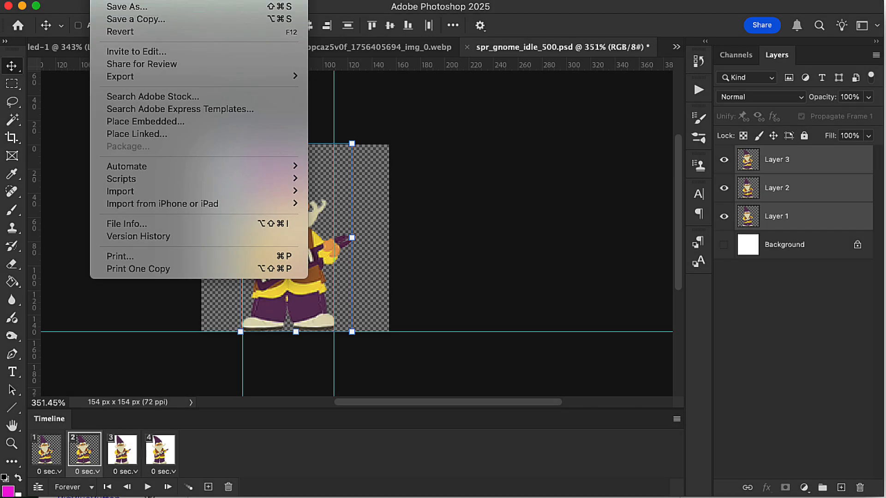
Save the resized document under the new name spr_gnome_idle_154.psd in the Sprites_Windy folder.
click(127, 6)
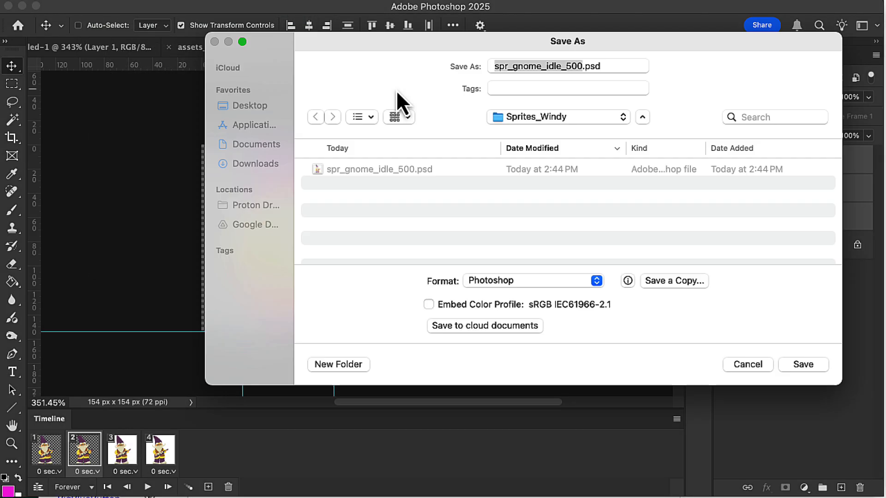
drag(566, 66, 581, 66)
text(154)
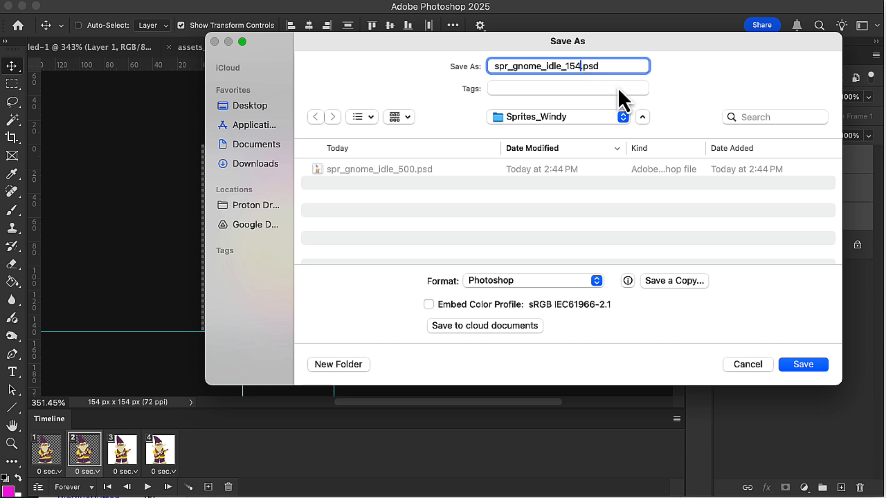
click(799, 366)
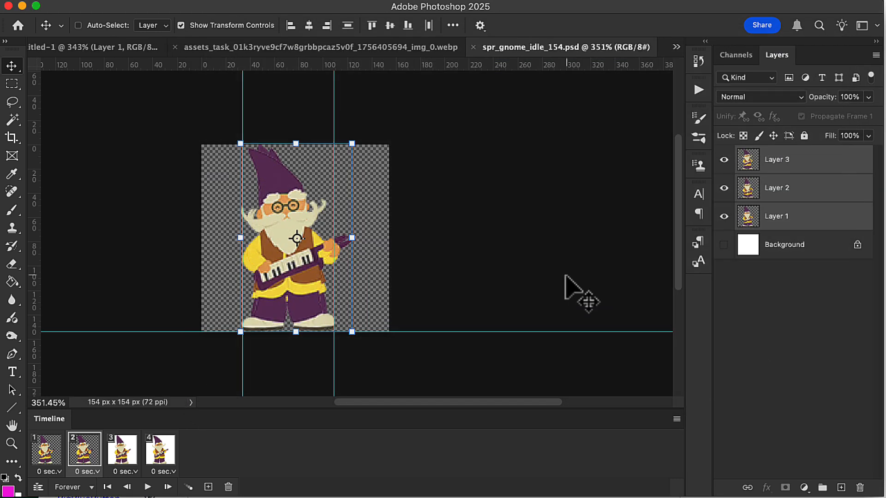
Start exporting the layers to files and change the file name prefix to spr_g_idle_154.
click(101, 0)
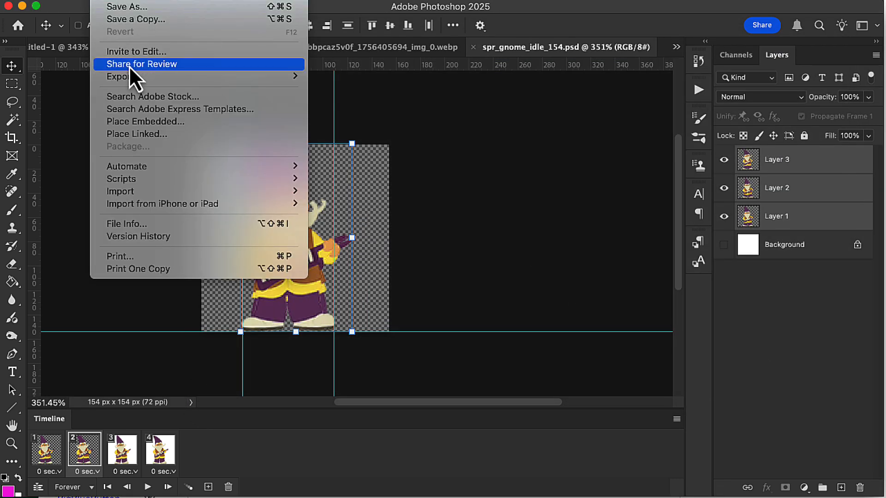
mouse_move(132, 77)
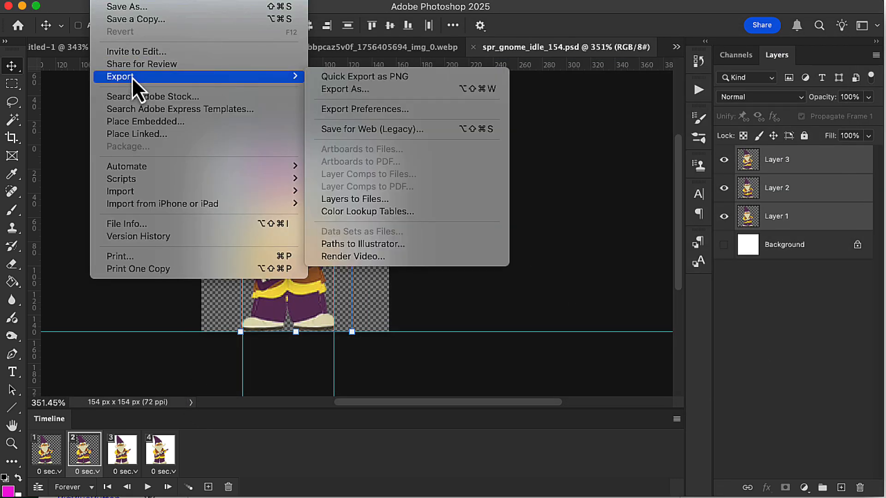
click(403, 201)
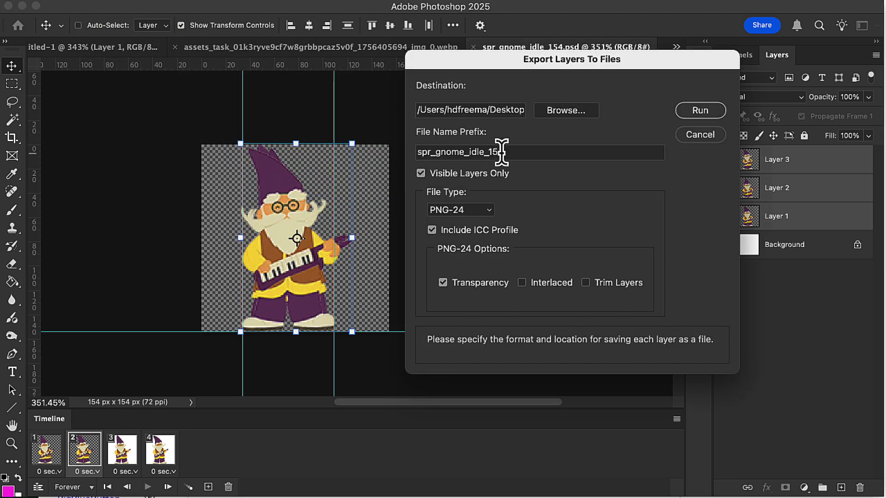
click(469, 150)
drag(463, 150, 430, 150)
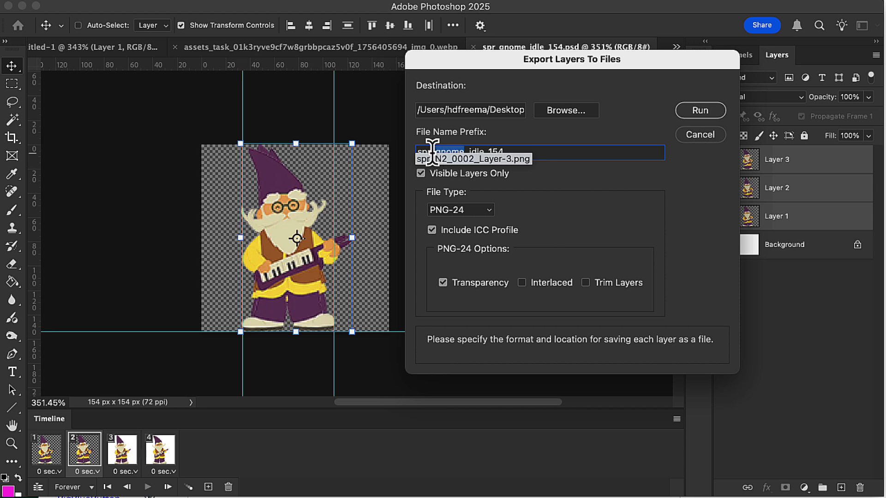
key(BackSpace)
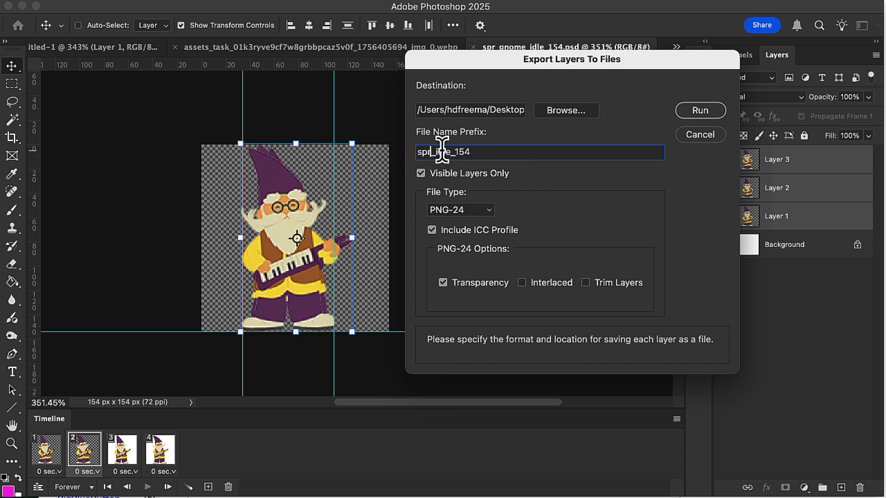
text(g)
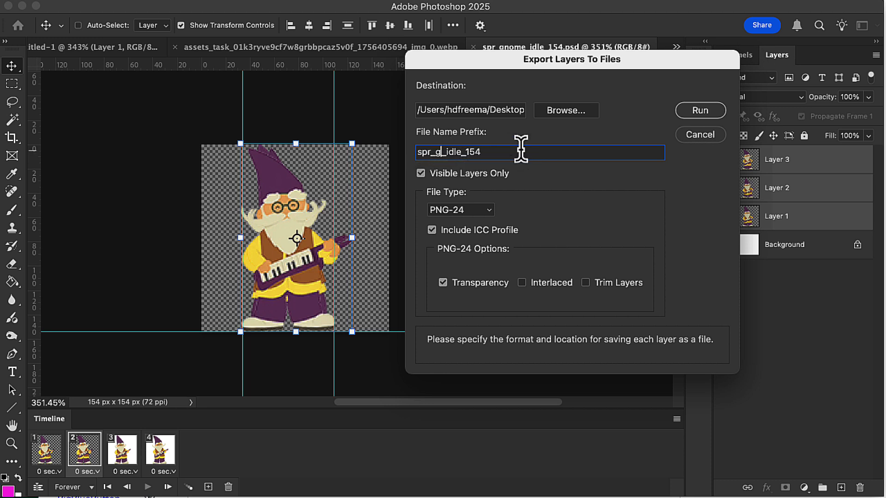
Choose the Sprites_Windy folder as the export destination and run the PNG-24 layer export.
click(572, 112)
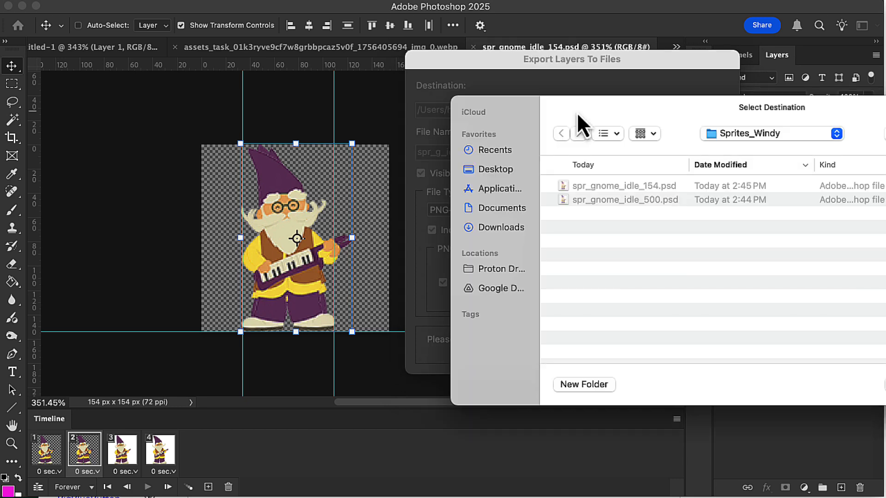
key(Return)
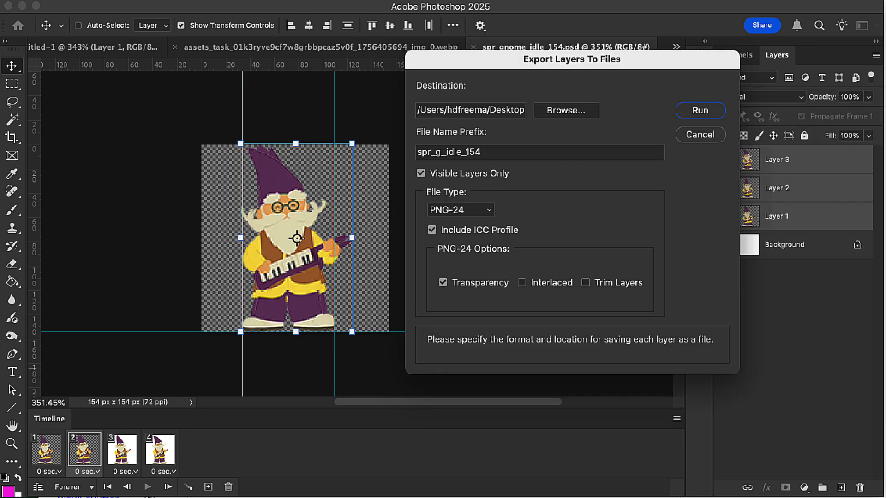
click(705, 112)
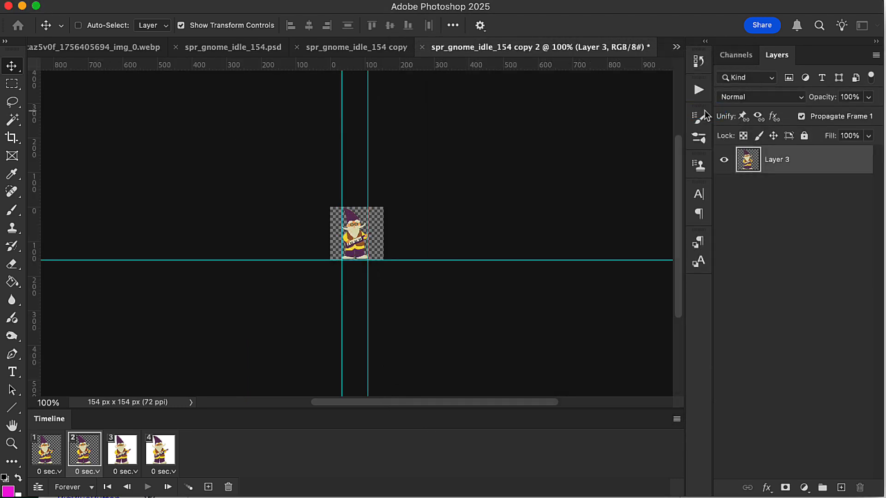
click(591, 136)
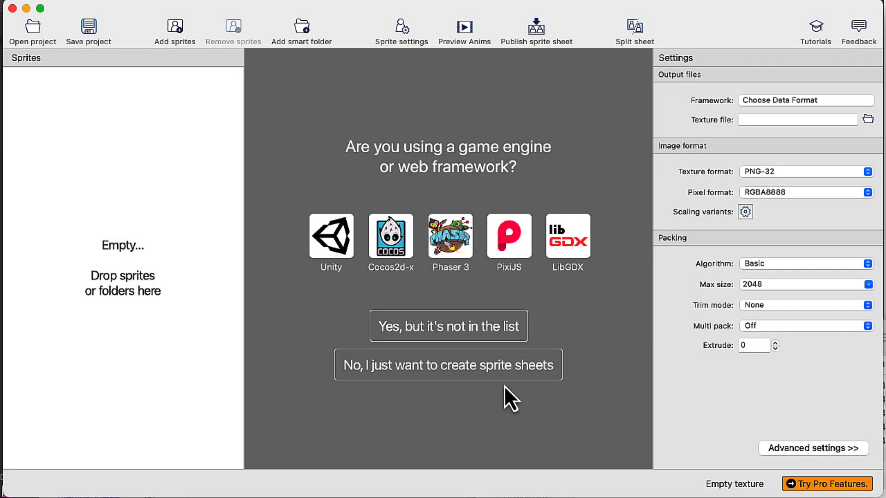
In TexturePacker, choose to only create sprite sheets and add the three spr_g_idle_154 layer PNGs from the Sprites_Windy folder.
click(461, 368)
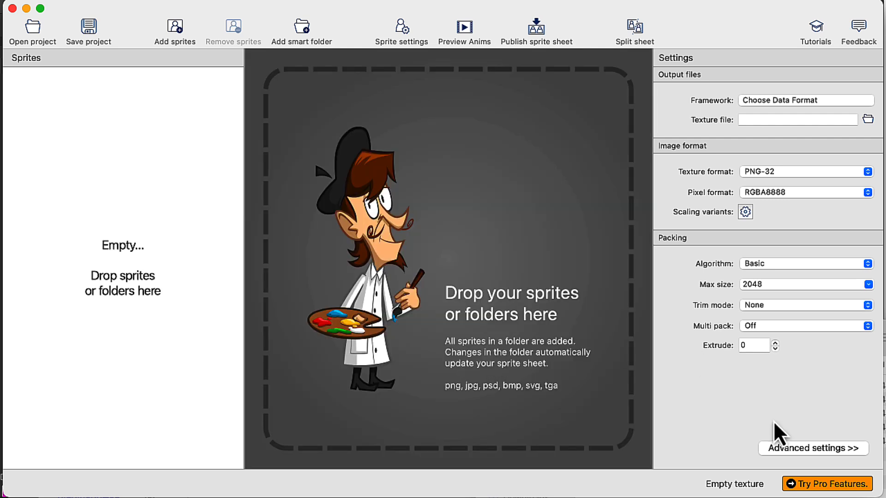
key(super+Tab)
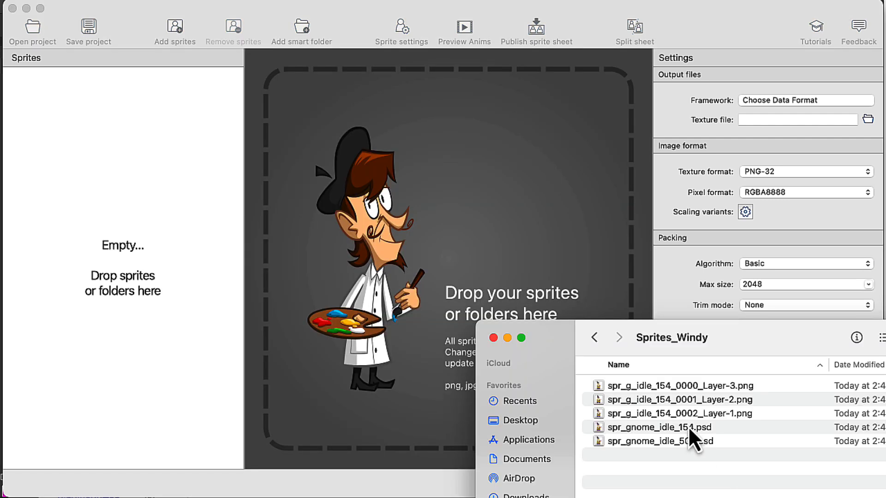
click(672, 391)
shift+click(668, 415)
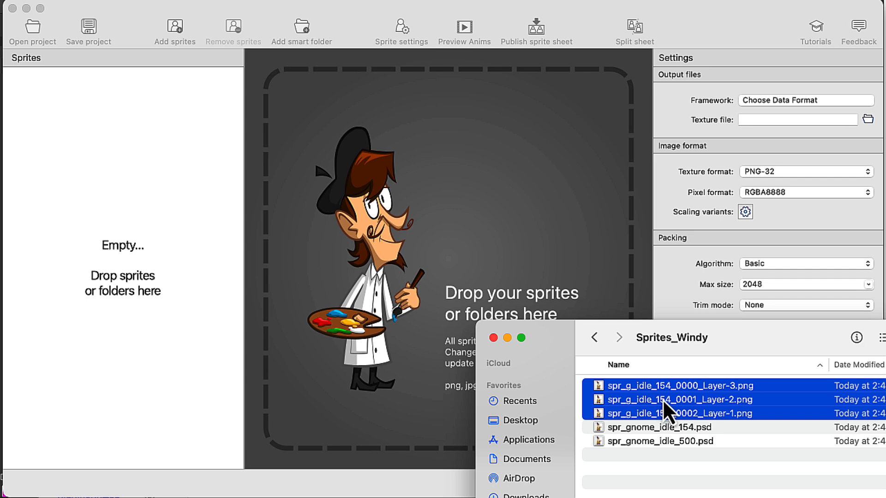
drag(663, 399, 472, 279)
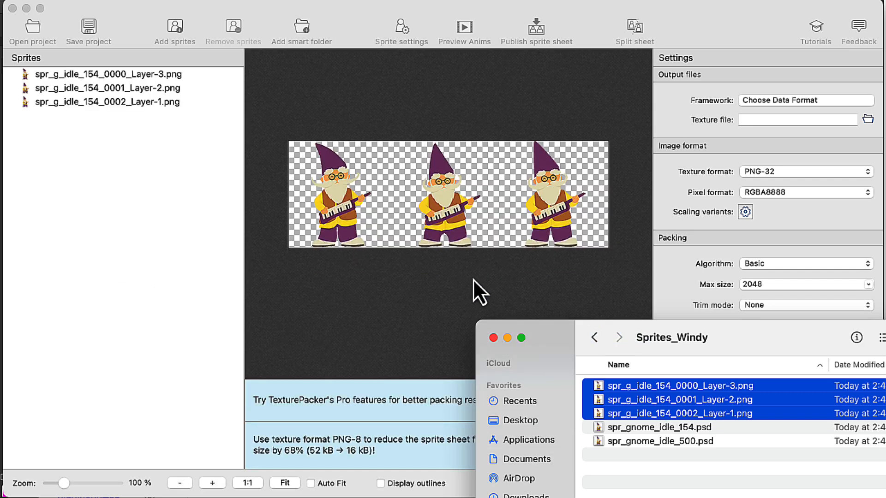
click(454, 294)
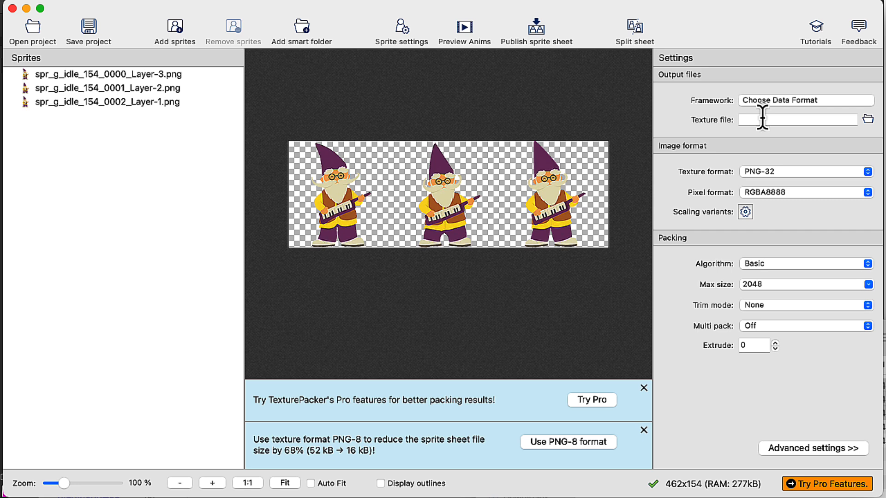
Set the texture file to spr_g_idle_Sheet in the Desktop's Sprites_Windy folder and publish the sprite sheet.
click(763, 118)
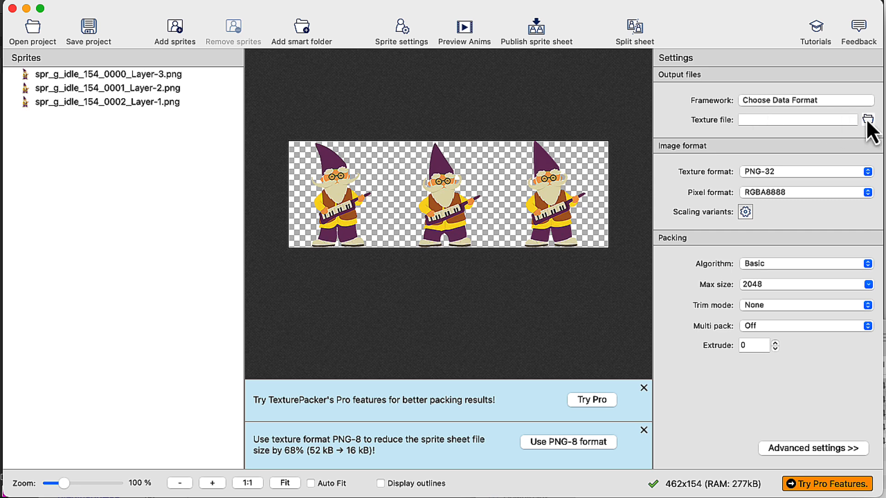
click(868, 121)
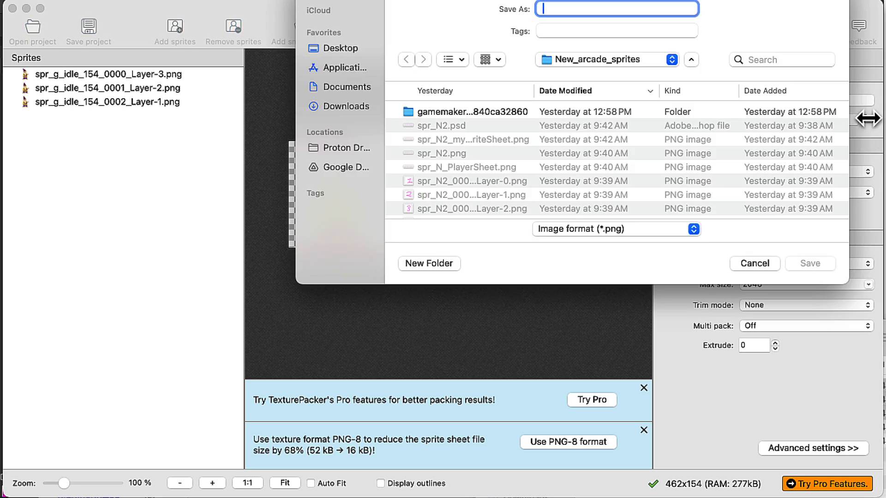
click(340, 49)
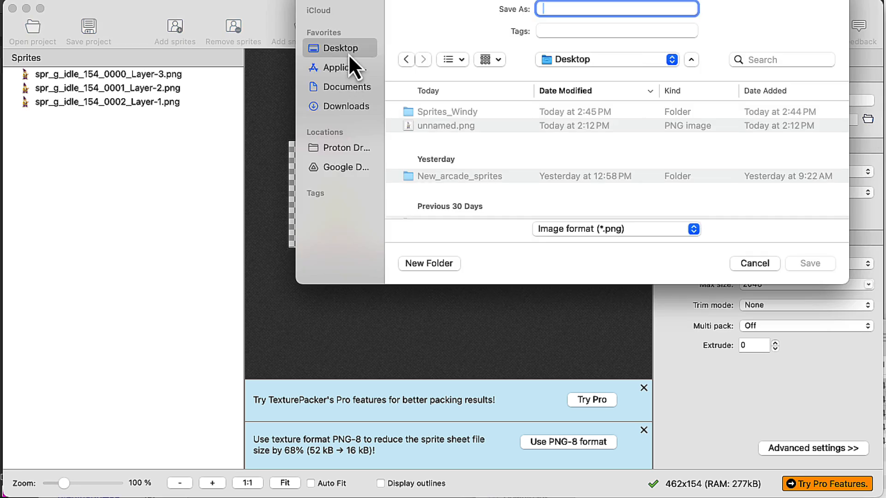
double_click(441, 111)
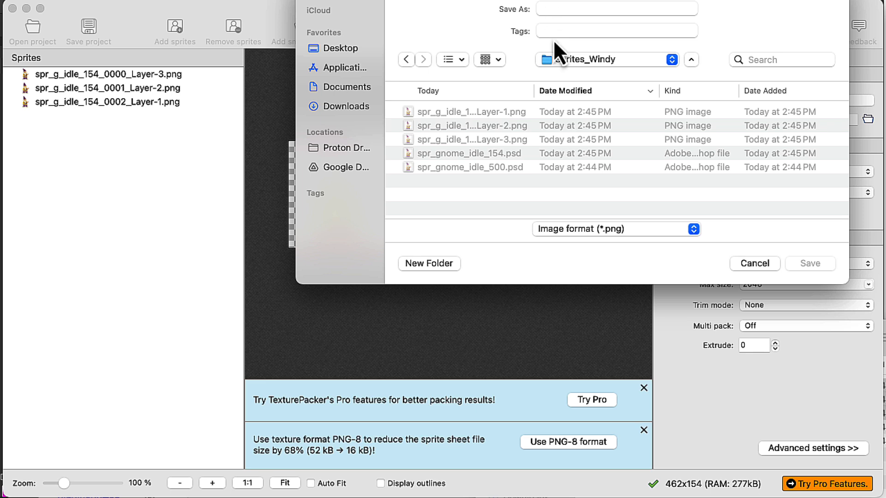
click(543, 9)
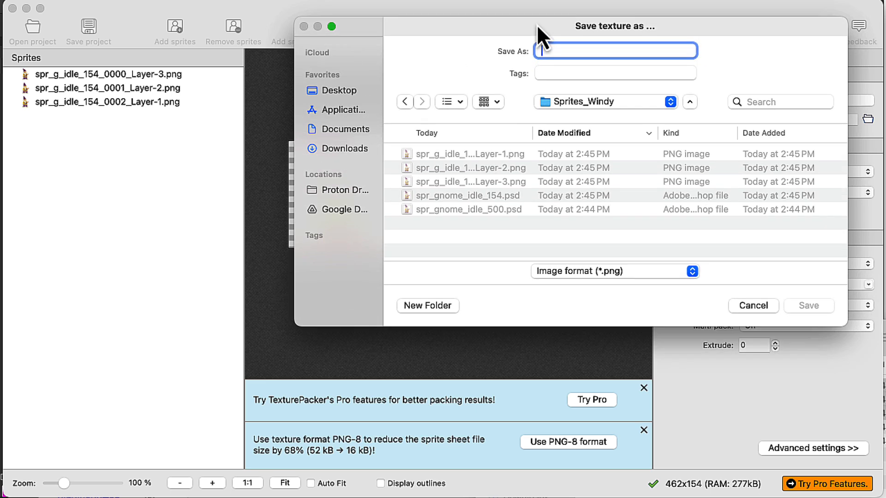
text(spr_)
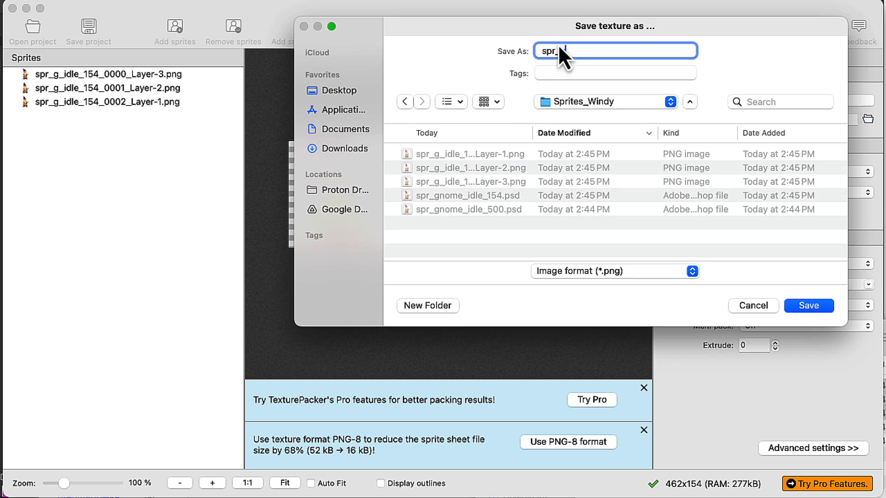
text(g_idle_Sheet)
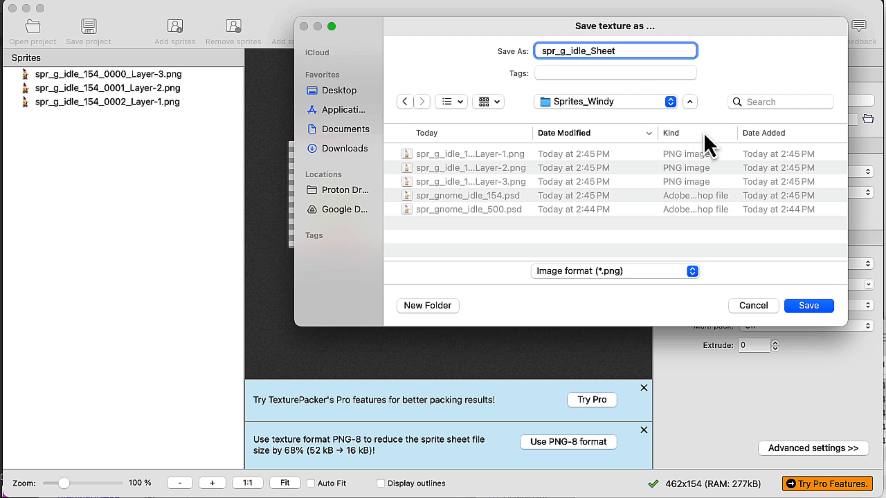
click(818, 306)
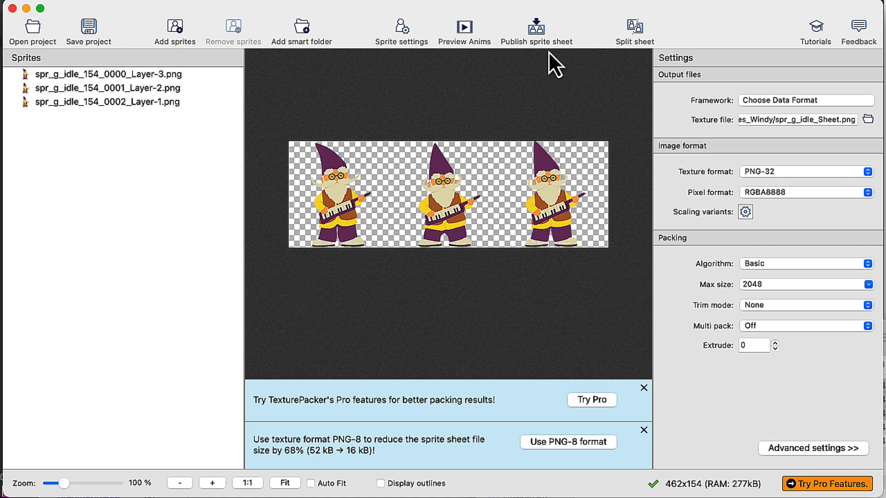
click(537, 36)
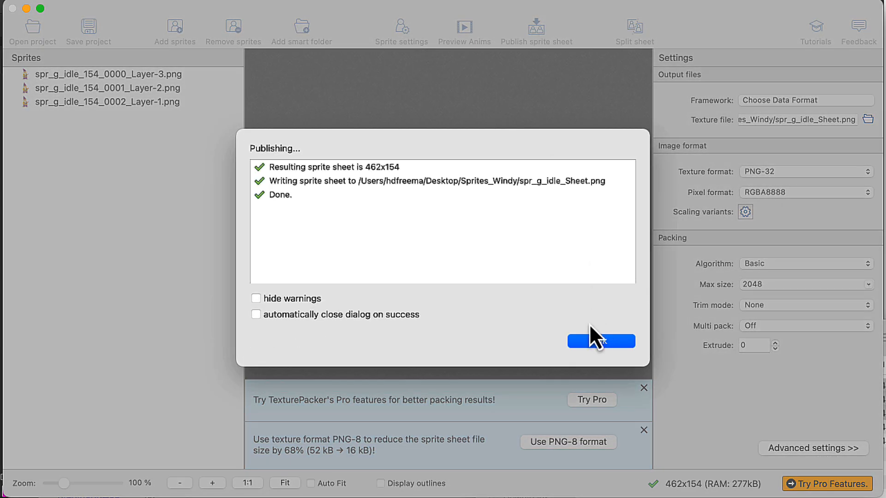
click(597, 346)
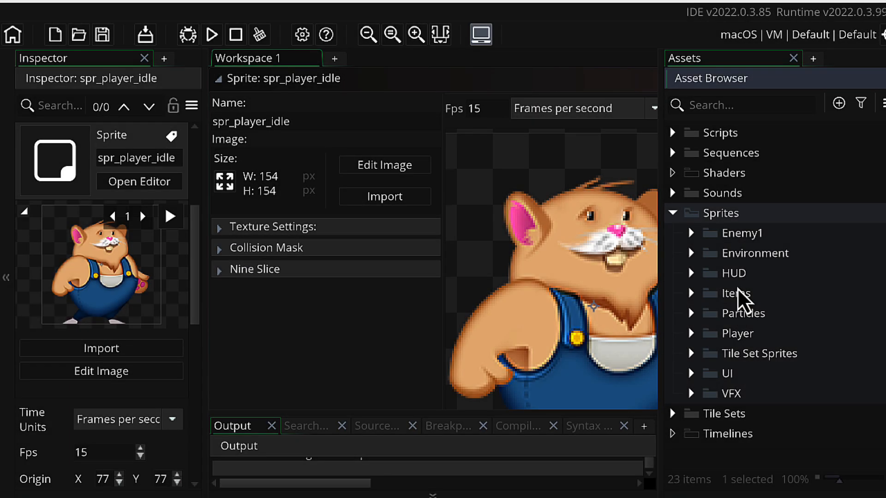
In GameMaker, open spr_player_idle from the Player sprite folder and import spr_g_idle_Sheet.png from the Desktop's Sprites_Windy folder over it.
click(691, 334)
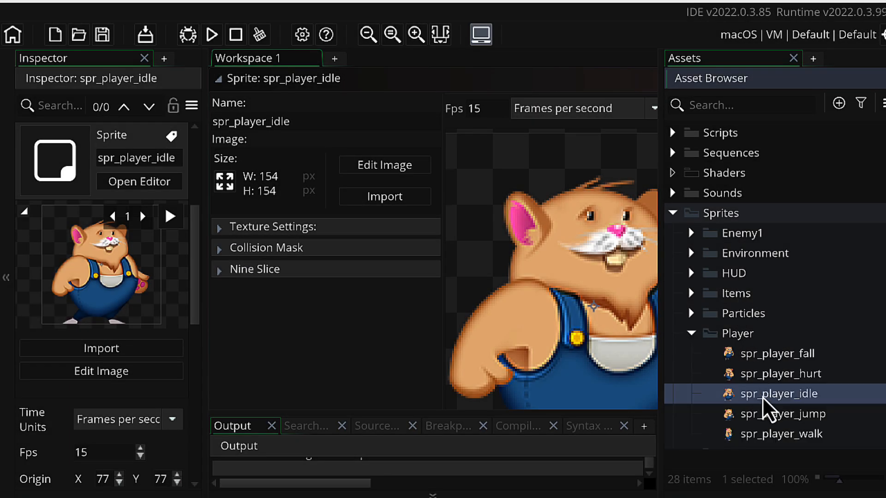
double_click(789, 400)
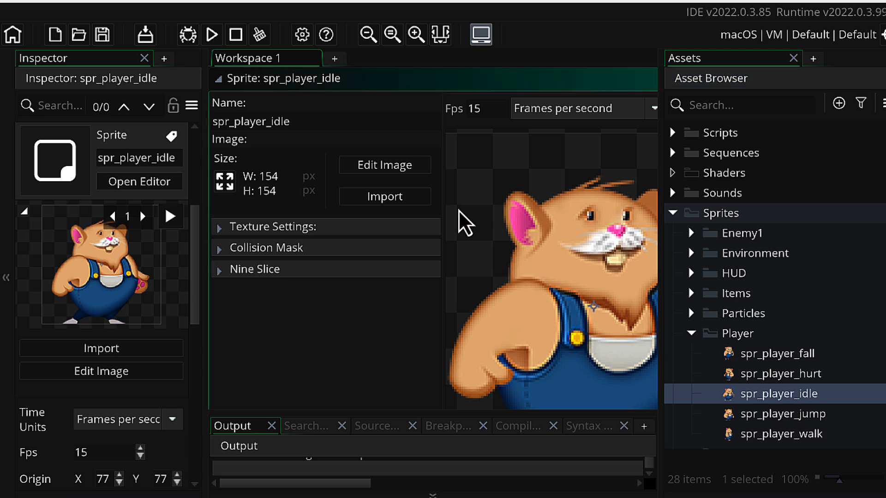
click(396, 198)
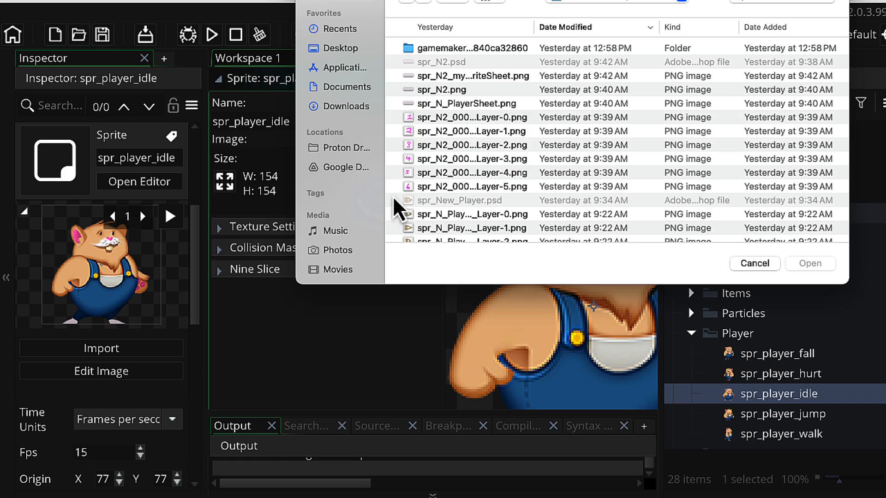
click(354, 50)
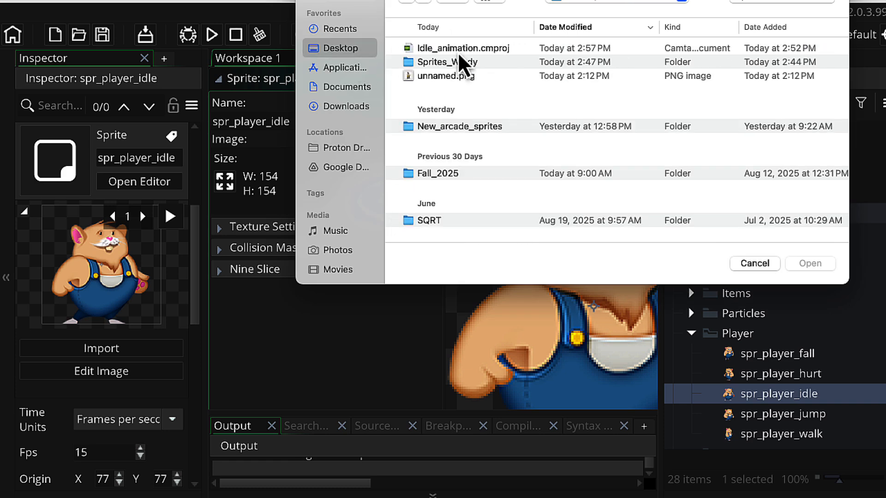
click(456, 65)
double_click(456, 66)
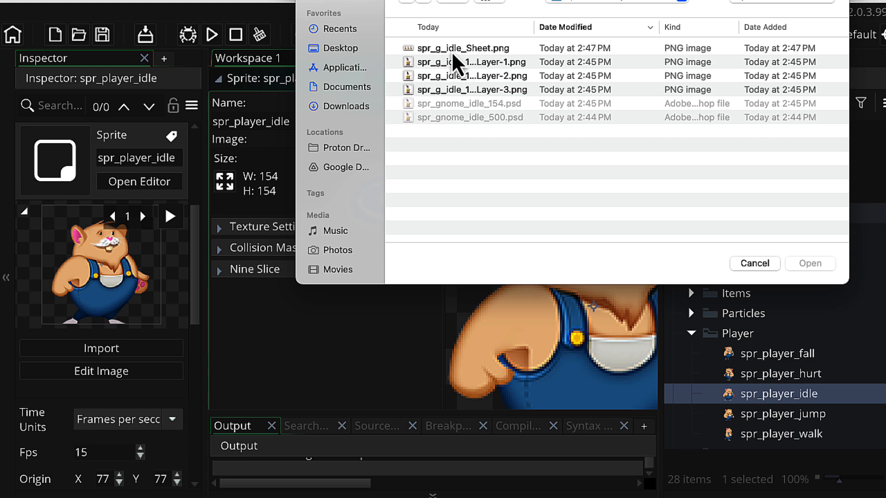
click(450, 48)
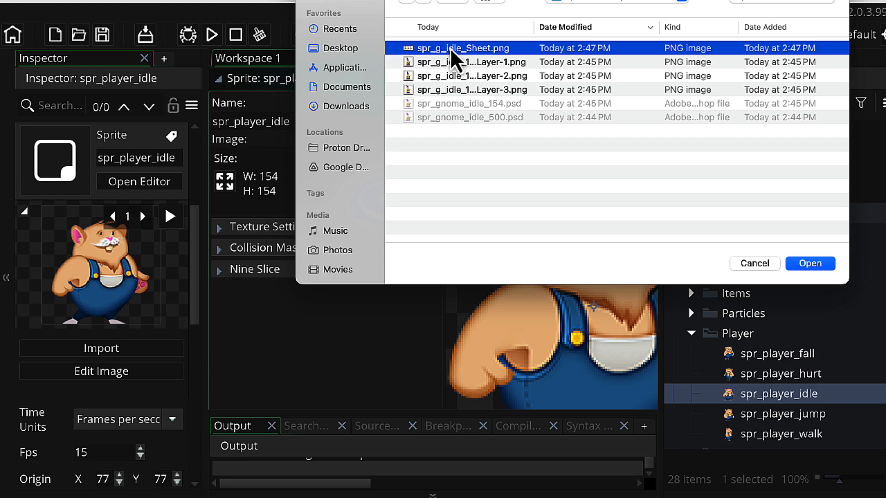
click(810, 264)
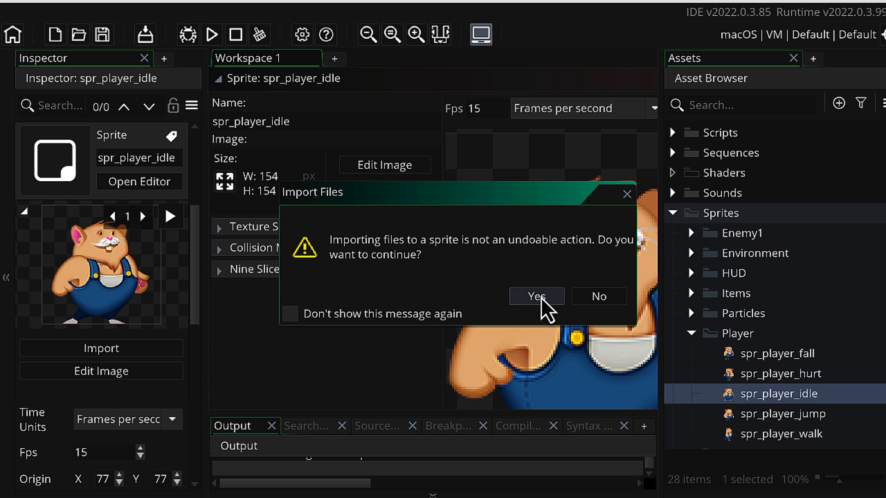
click(536, 297)
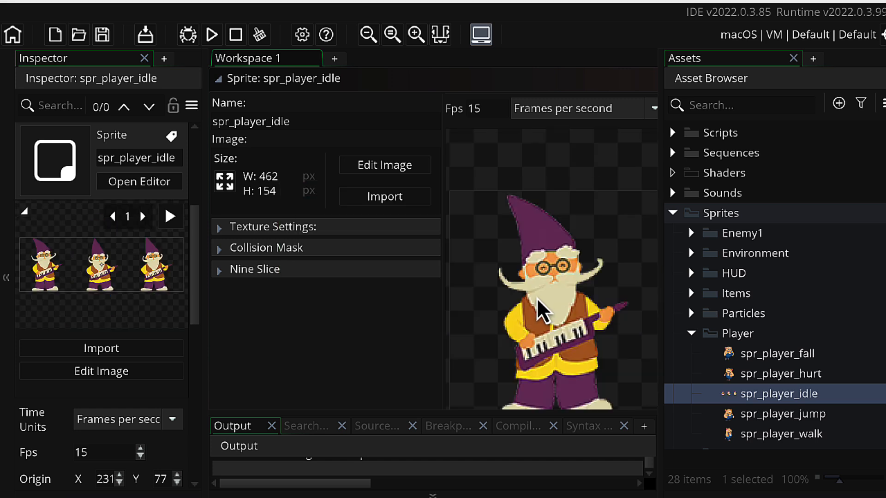
Open the imported sheet for image editing and convert it to 3 frames, 3 per row, each 154 × 154 px, replacing the existing frames.
scroll(536, 298, down, 3)
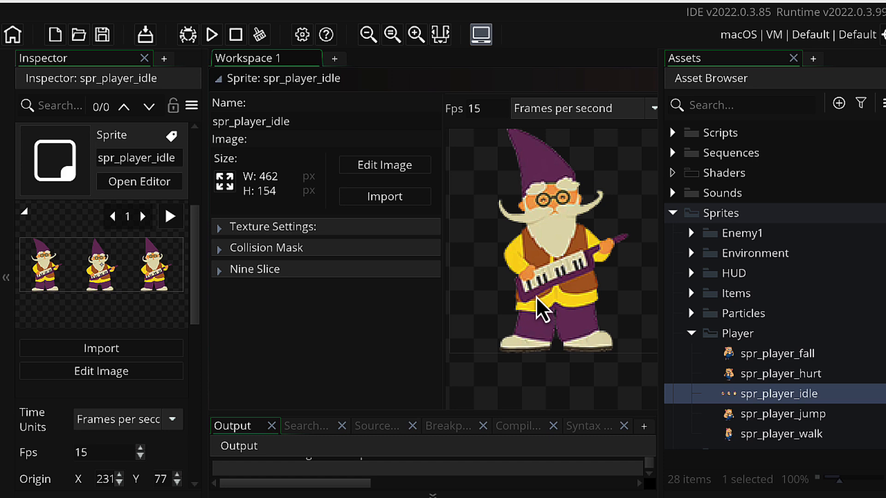
scroll(536, 296, up, 3)
click(396, 176)
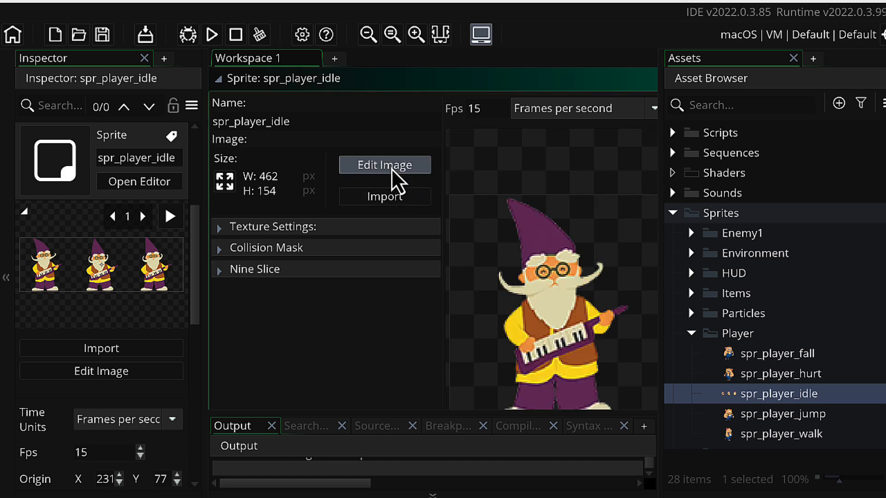
mouse_move(348, 160)
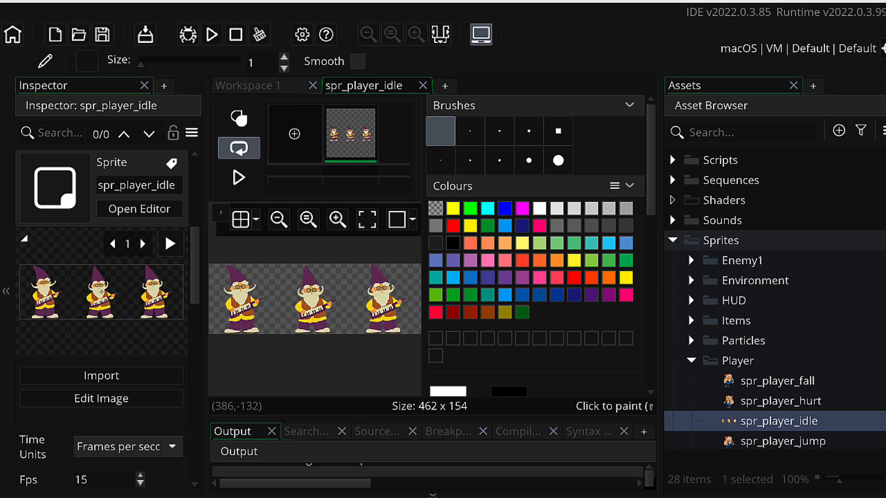
click(660, 0)
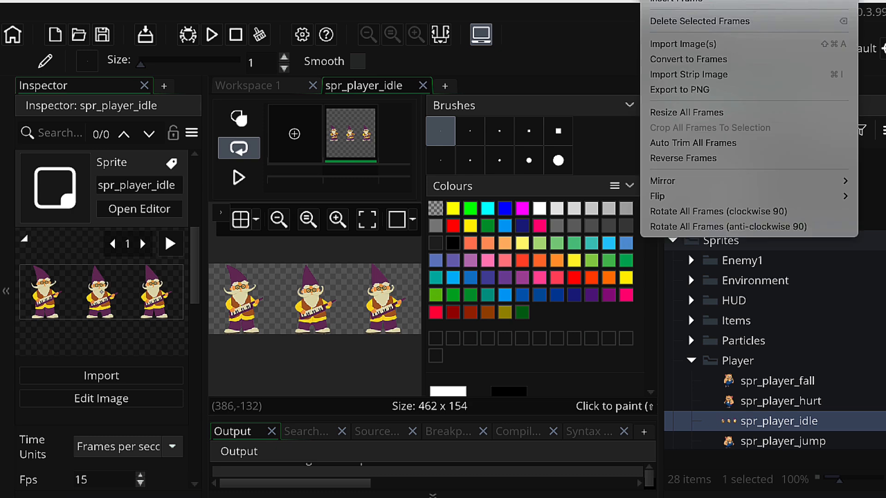
click(744, 60)
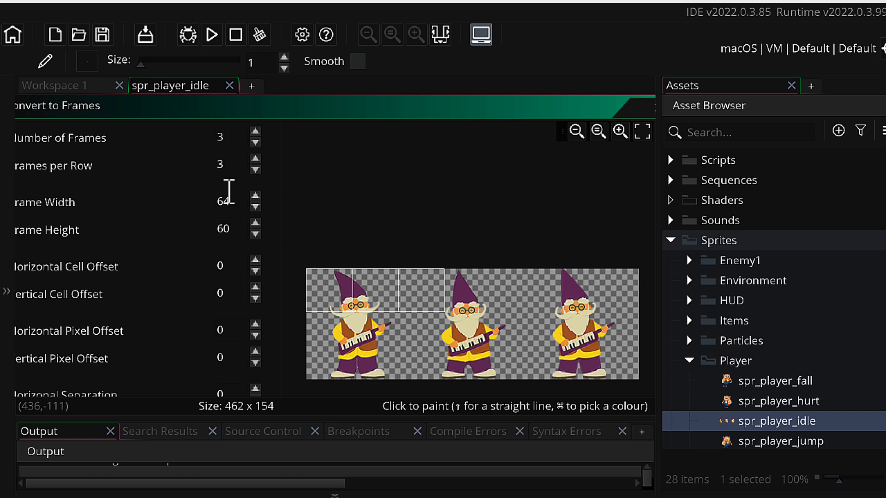
key(Return)
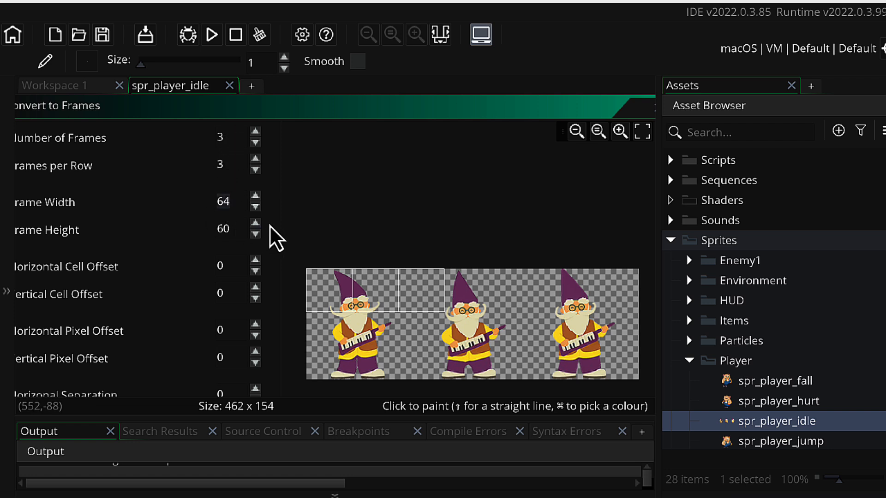
text(154)
text(1)
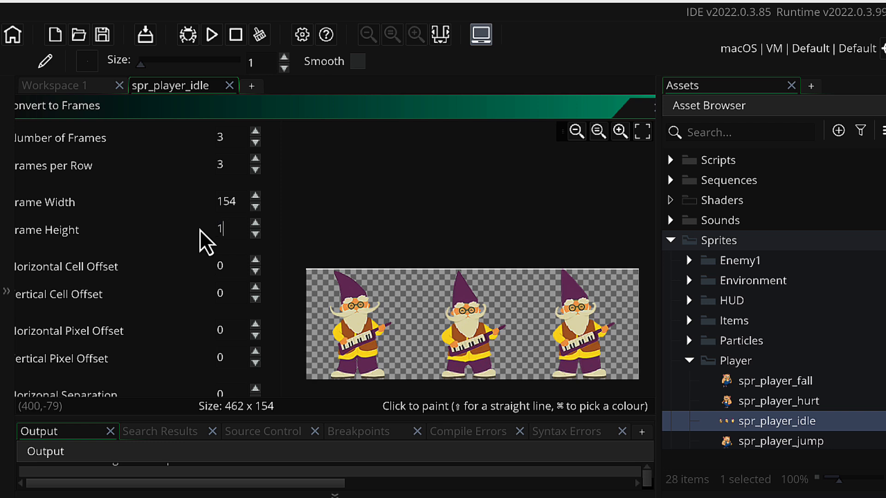
text(54)
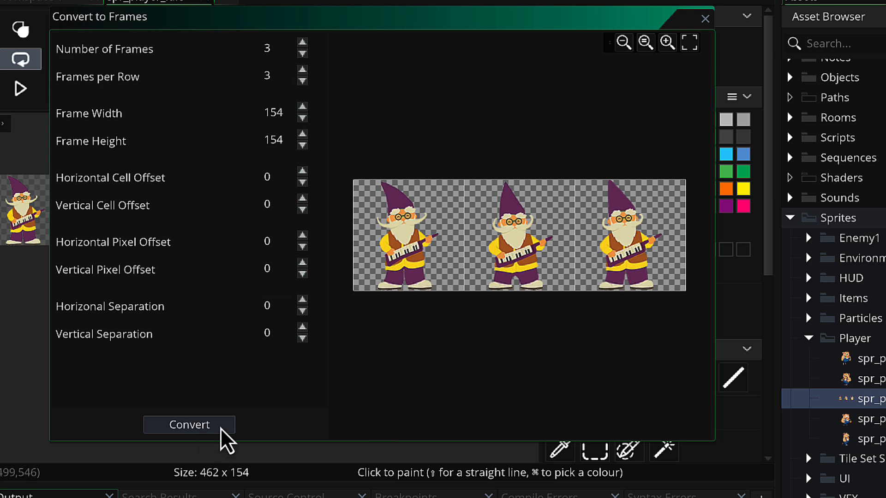
click(206, 427)
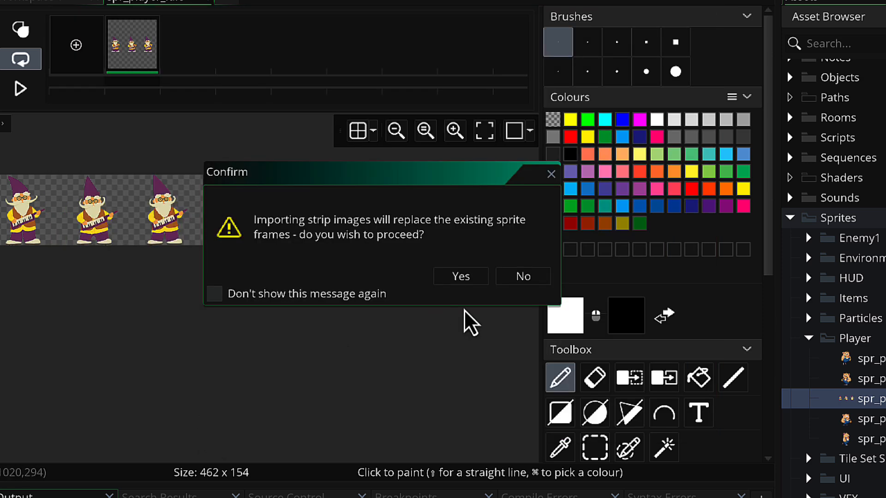
click(460, 277)
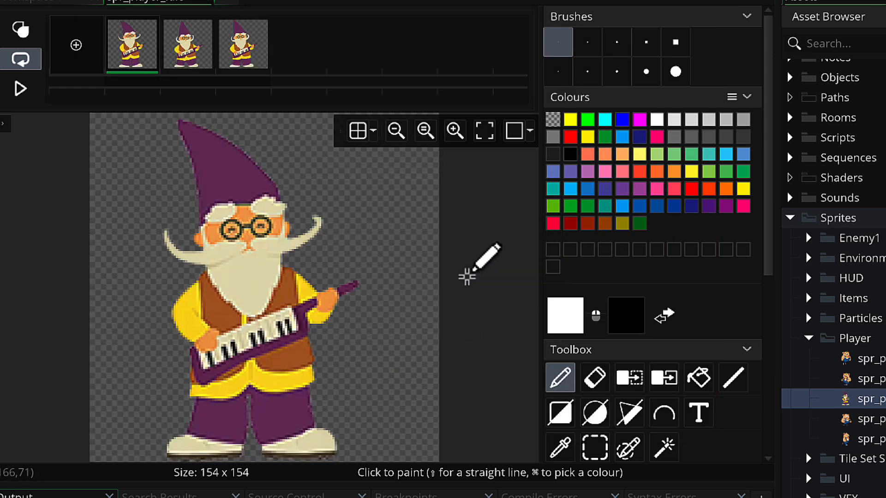
Play the idle animation briefly and compare the three gnome frames one by one to check the order of the poses.
click(24, 90)
click(24, 91)
mouse_move(143, 71)
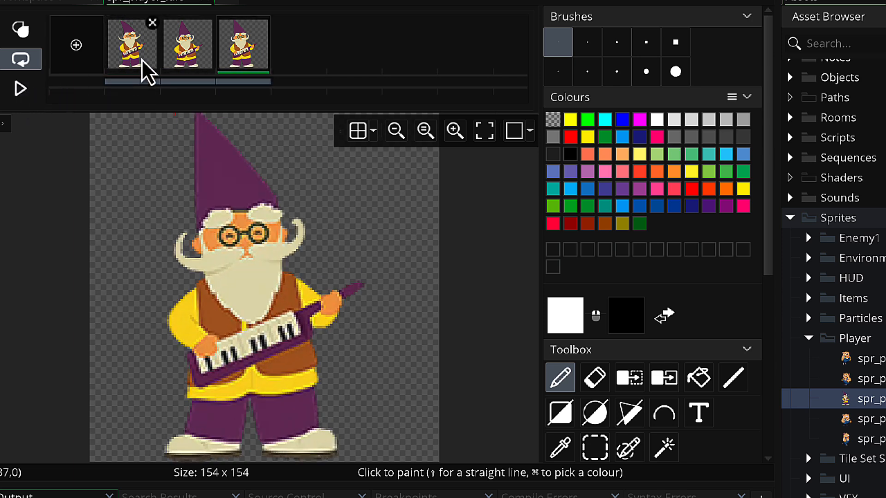
click(178, 63)
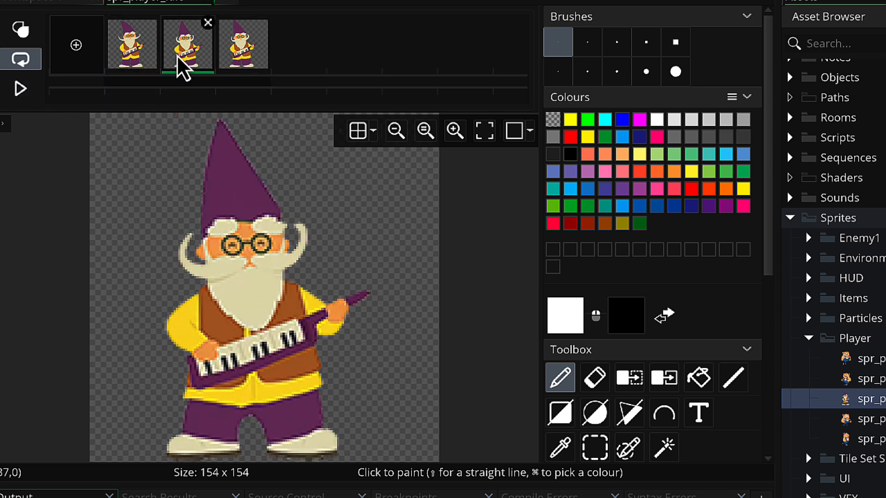
click(234, 55)
click(140, 66)
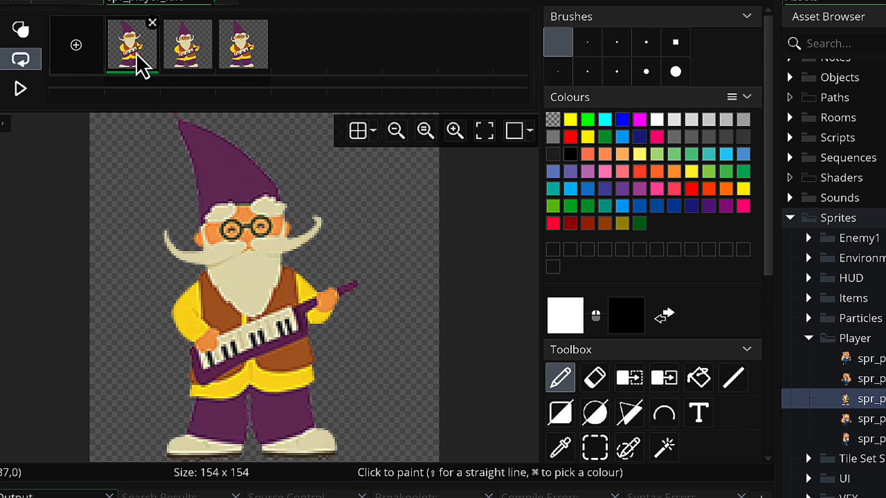
click(176, 54)
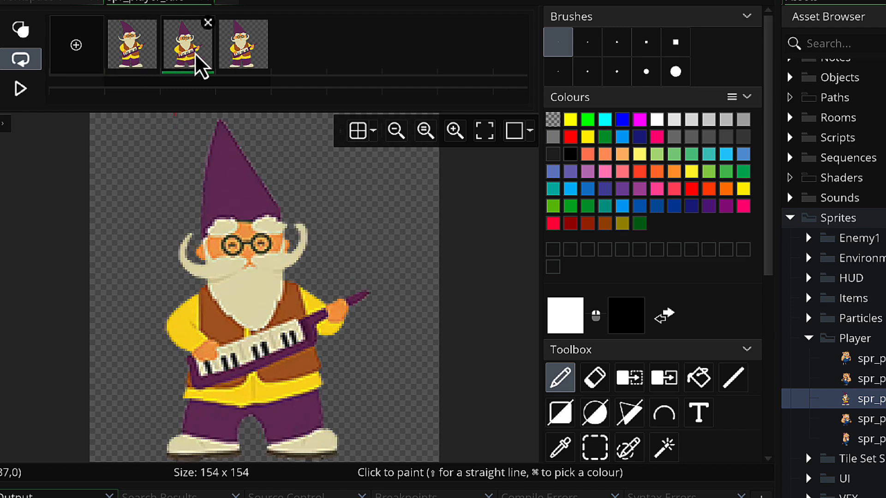
click(245, 58)
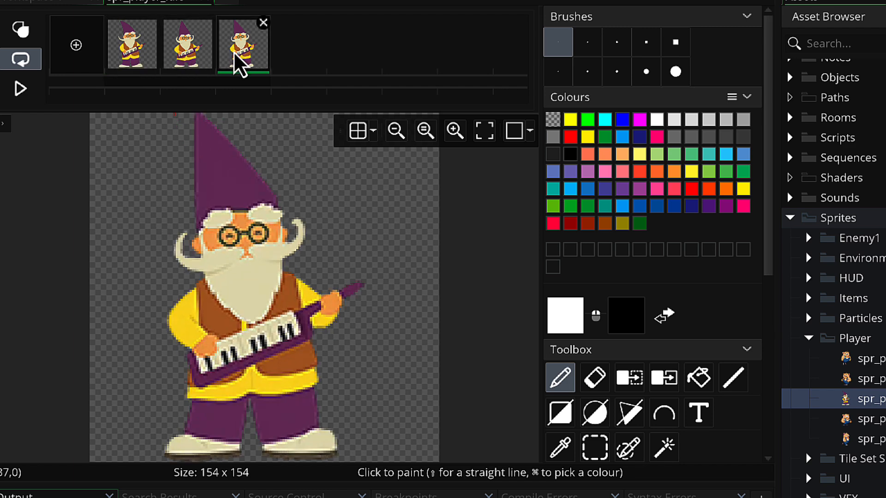
click(189, 54)
click(231, 54)
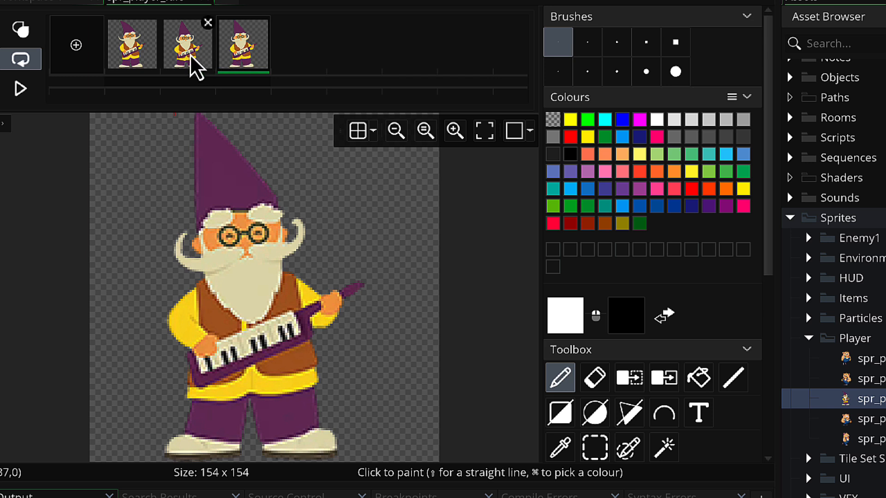
click(190, 56)
click(134, 61)
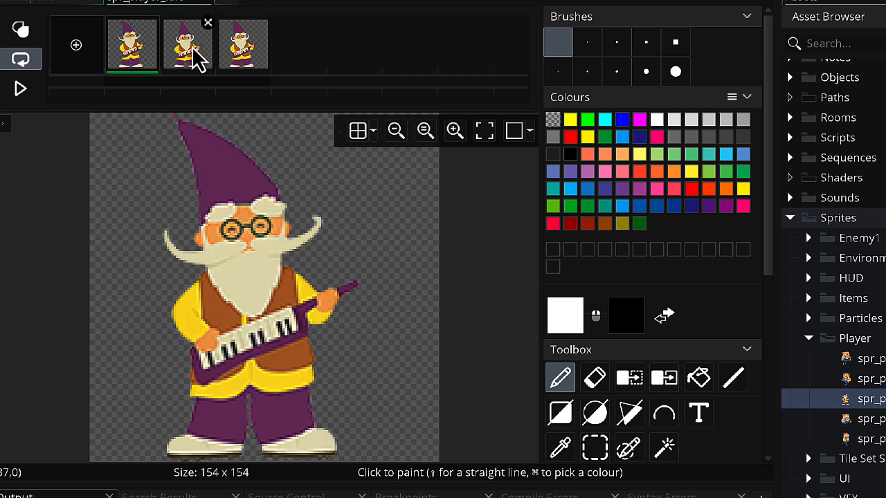
Duplicate the third gnome frame and move the copy between the first and second frames.
click(247, 60)
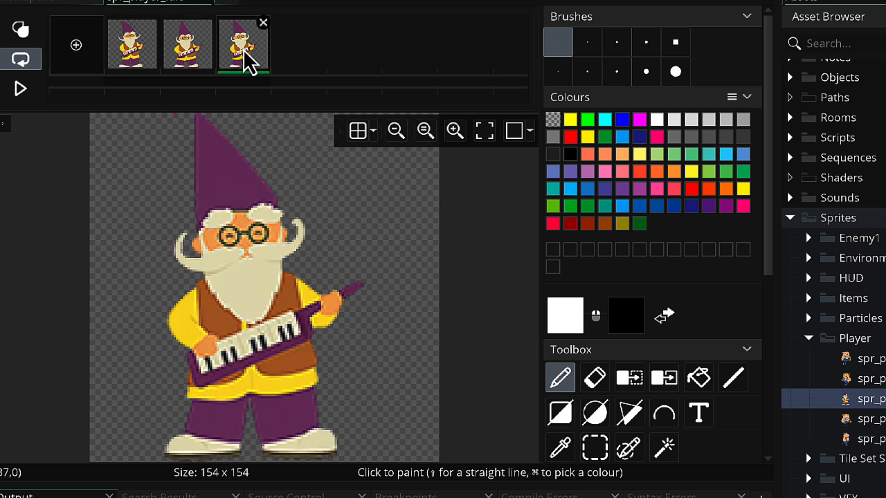
right_click(245, 53)
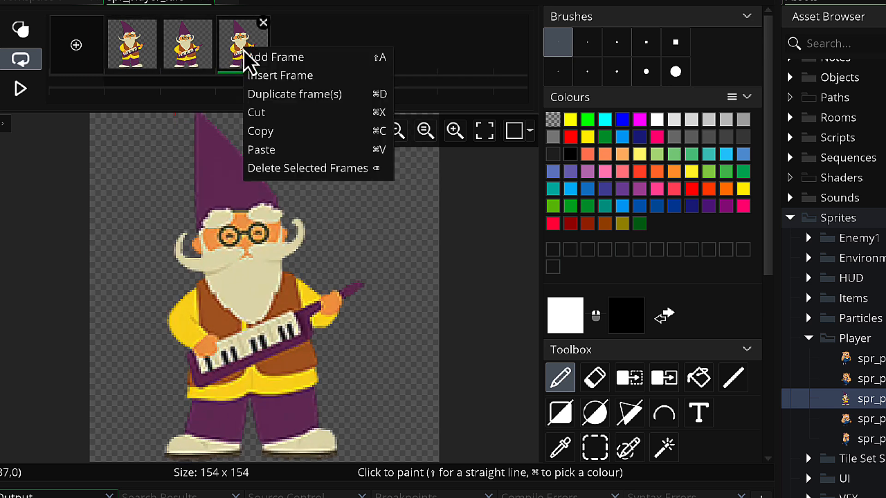
click(263, 92)
drag(249, 69, 169, 66)
Step through the four frames in order and play the animation to check the motion.
click(145, 54)
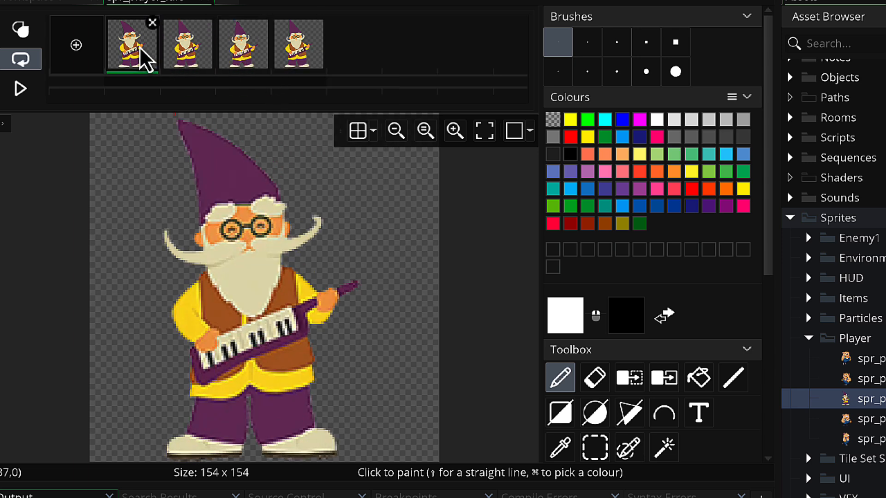
click(180, 55)
click(242, 57)
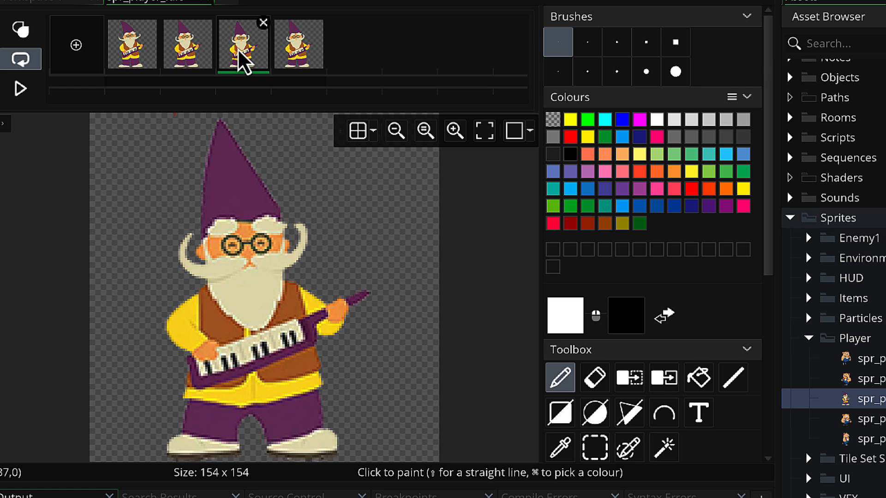
click(293, 60)
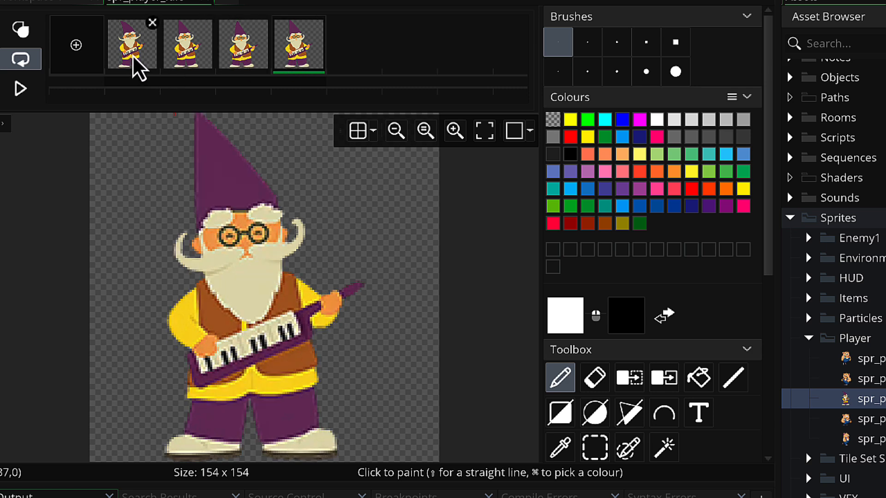
click(133, 67)
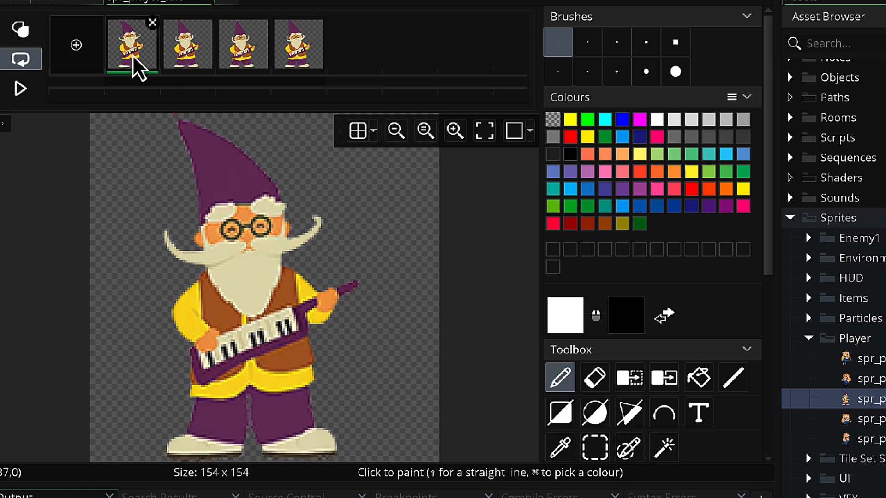
click(27, 90)
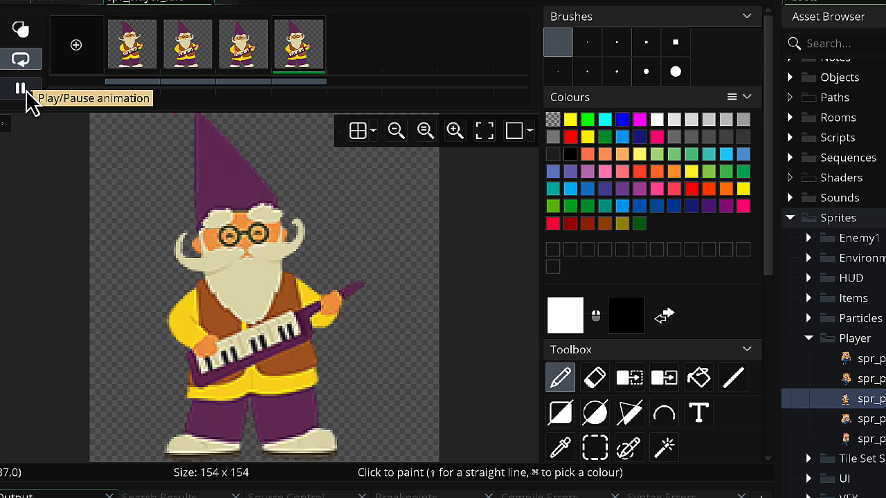
click(24, 93)
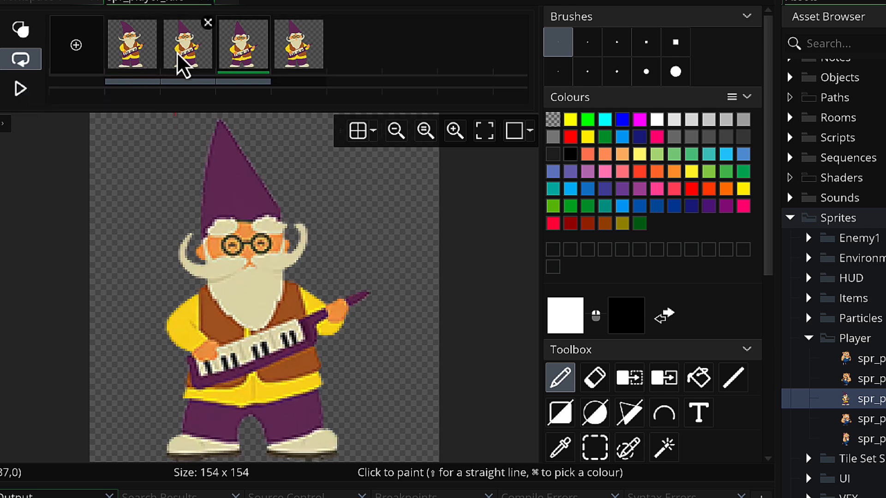
Duplicate the second and the last gnome frames so that each of these poses is held for two consecutive frames.
click(189, 64)
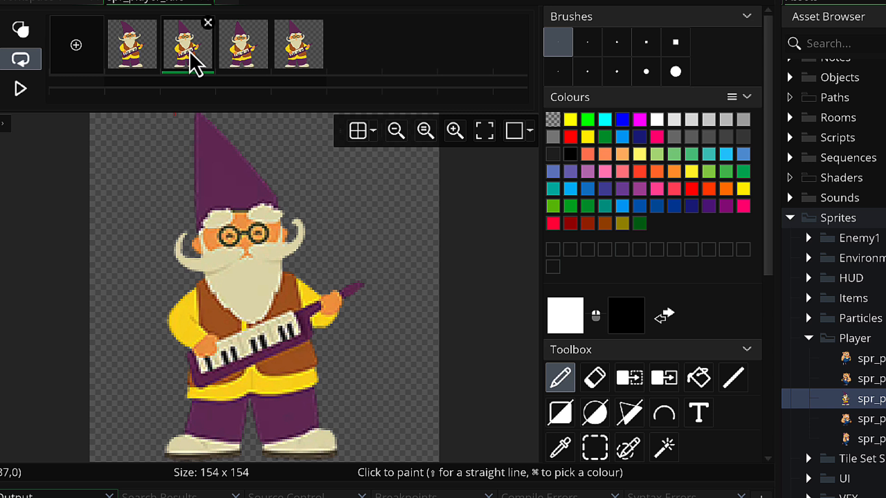
right_click(193, 60)
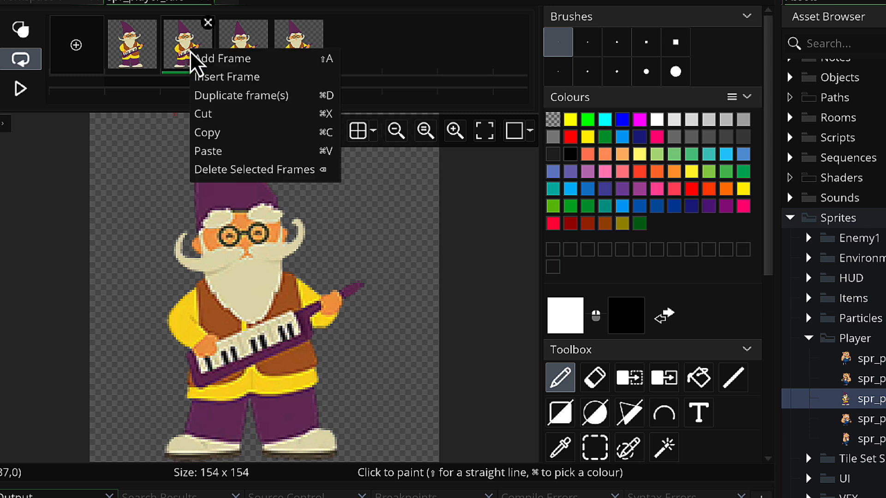
click(229, 98)
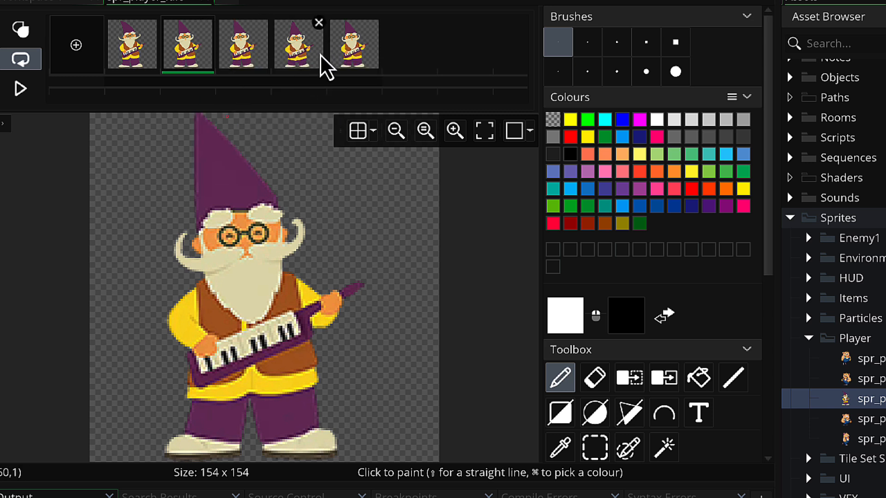
click(356, 53)
right_click(356, 54)
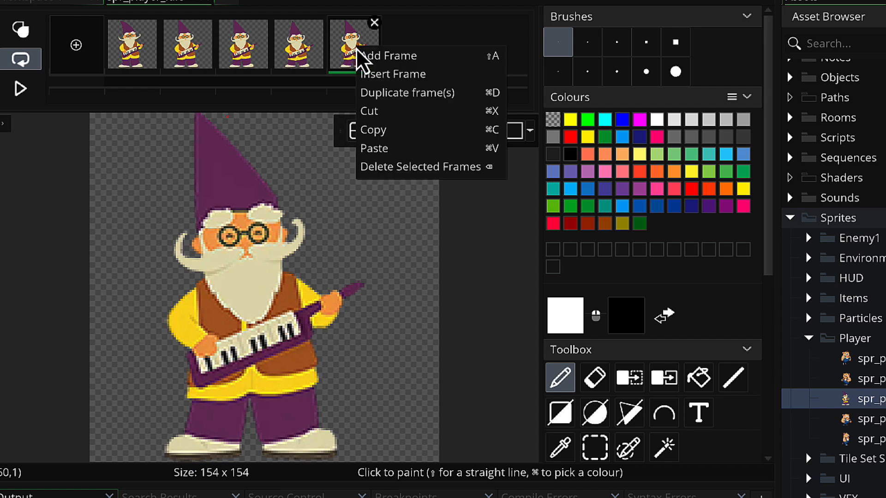
click(375, 95)
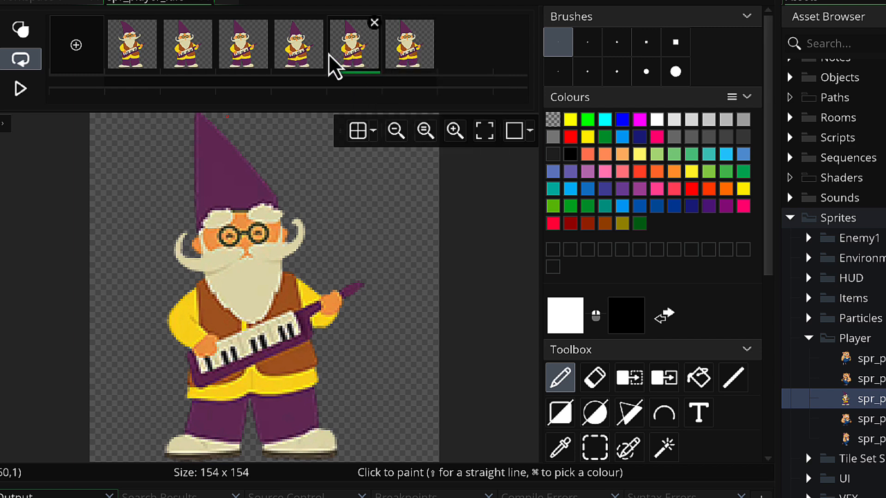
Compare the fourth and fifth frames, and play the idle animation briefly to check its motion.
click(298, 51)
click(356, 60)
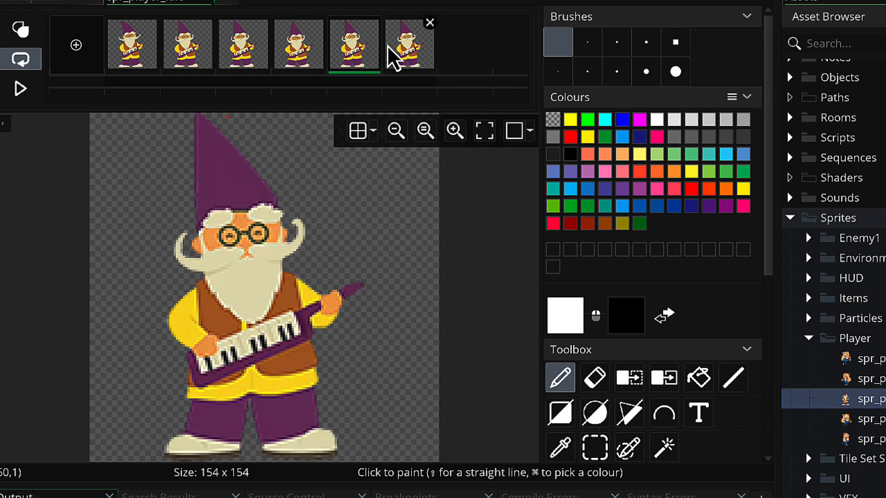
click(28, 91)
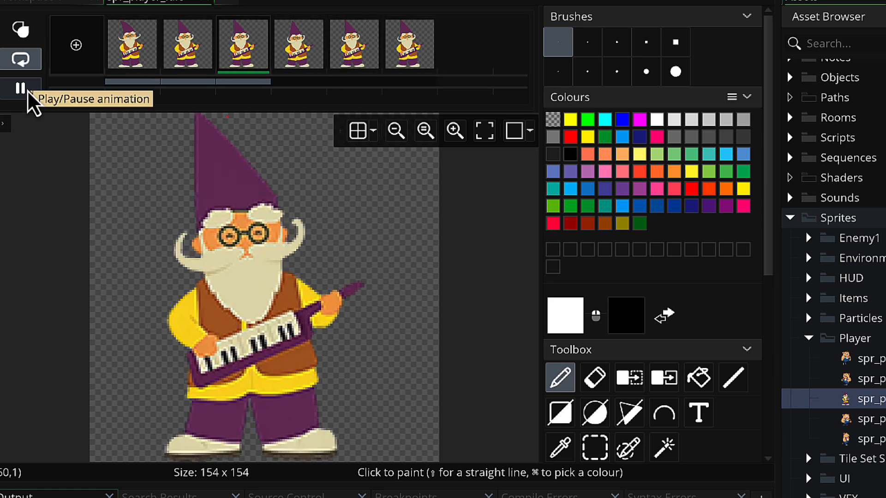
click(27, 91)
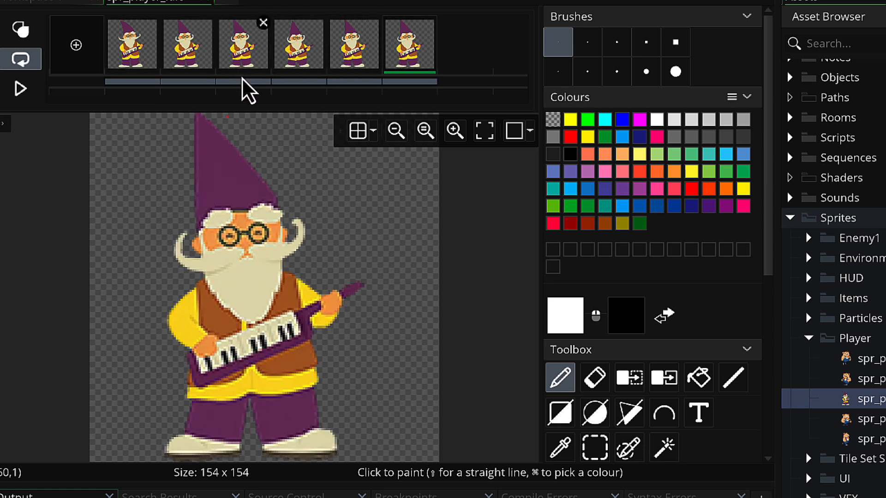